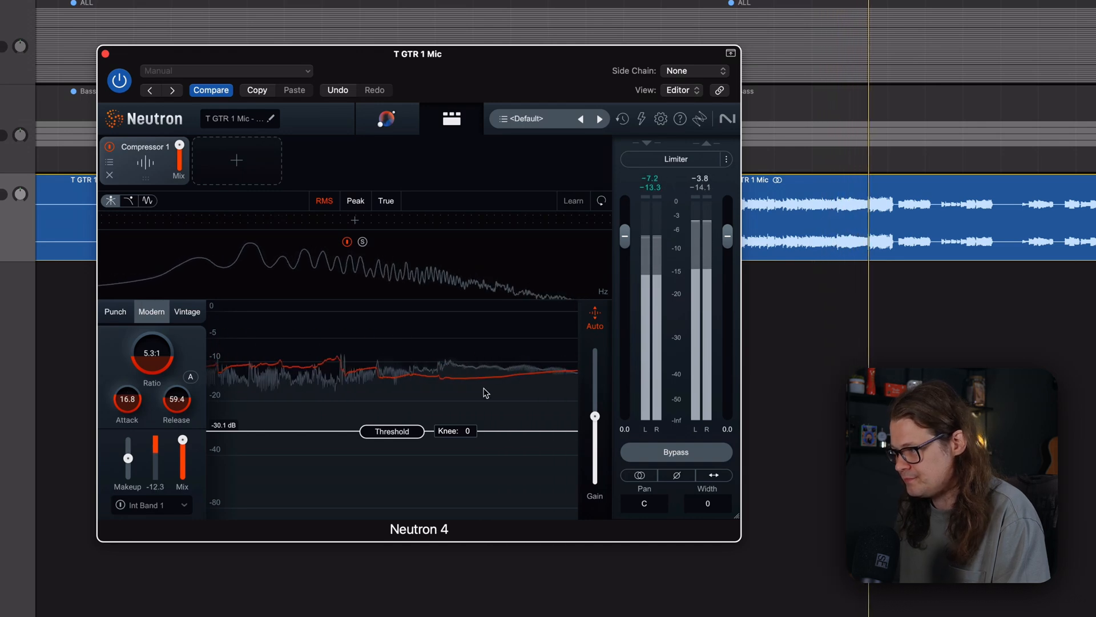
# Compare the T GTR 1 Mic track with and without compression by repeatedly bypassing and re-enabling the plug-in during playback.
pyautogui.click(674, 453)
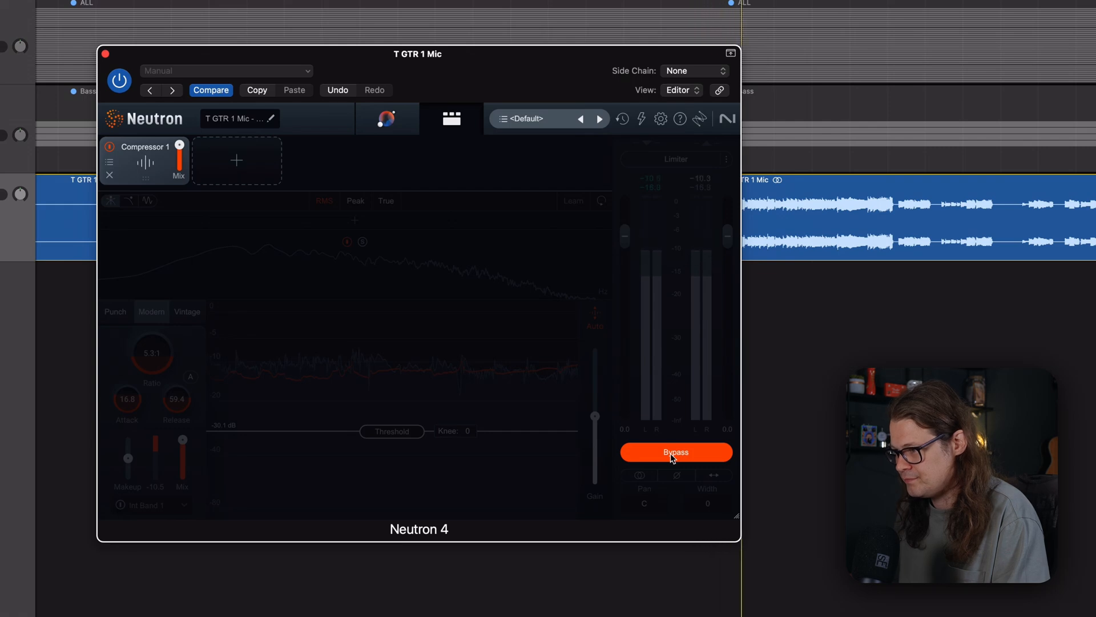
pyautogui.click(672, 458)
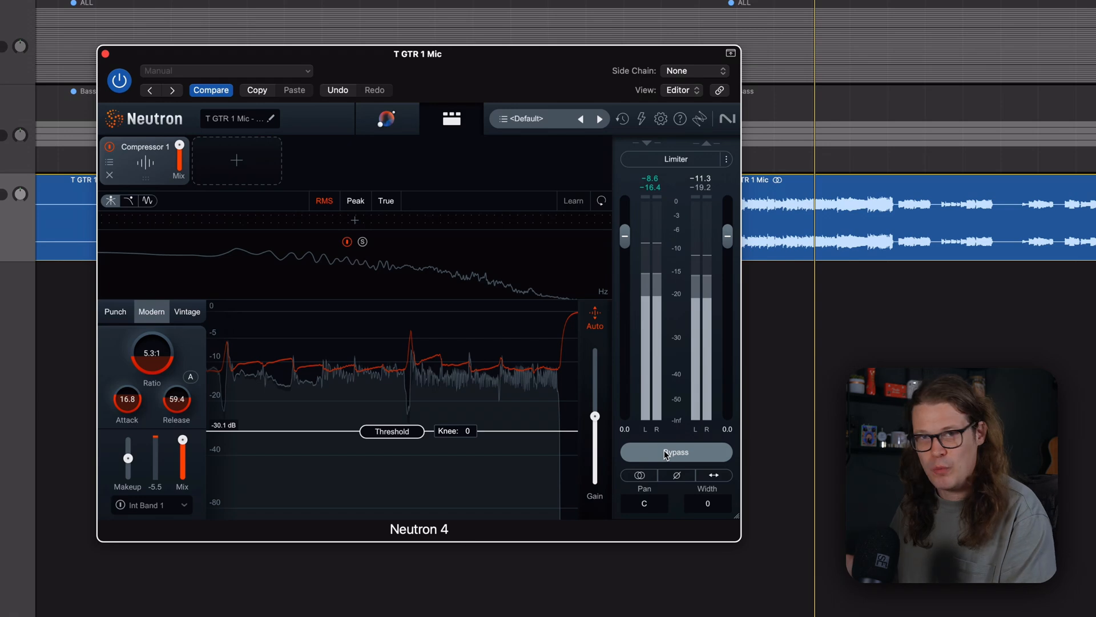
pyautogui.click(666, 452)
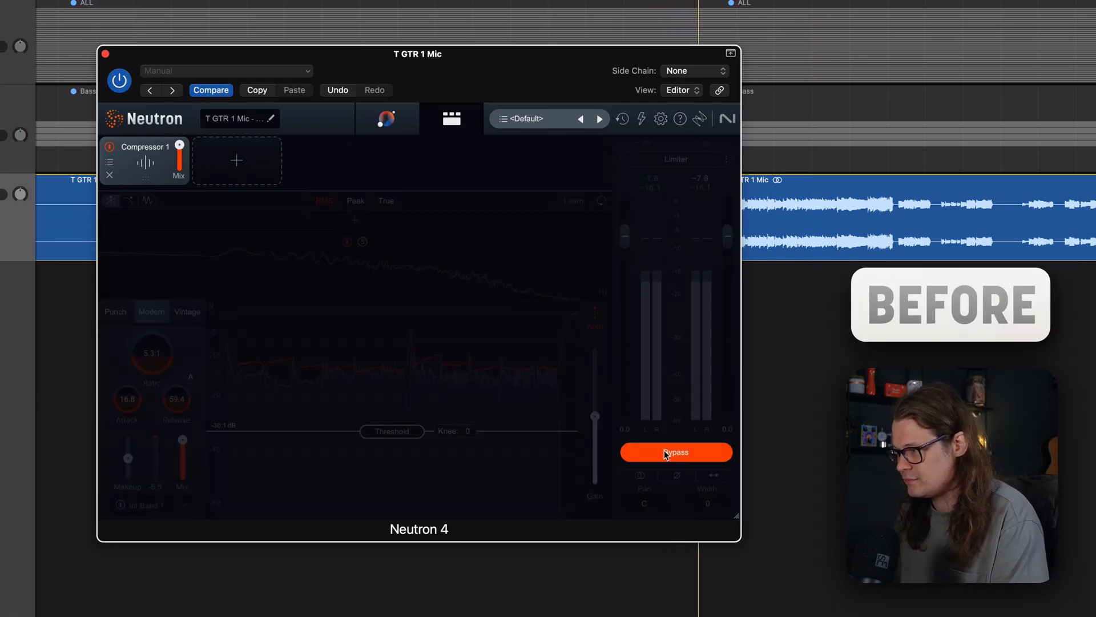
pyautogui.click(665, 452)
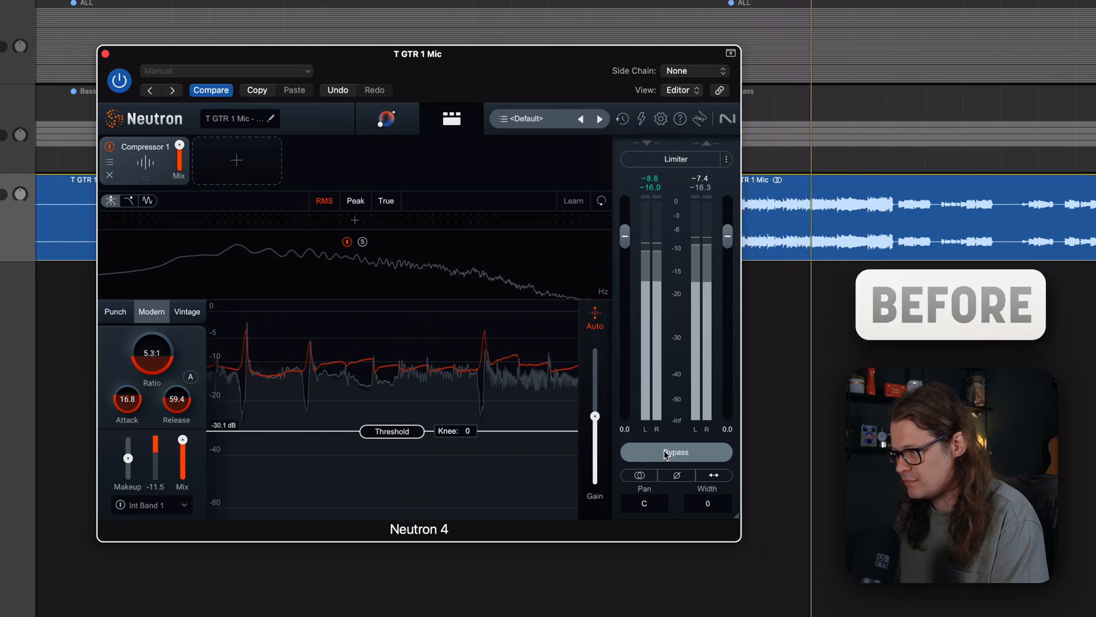
pyautogui.click(666, 452)
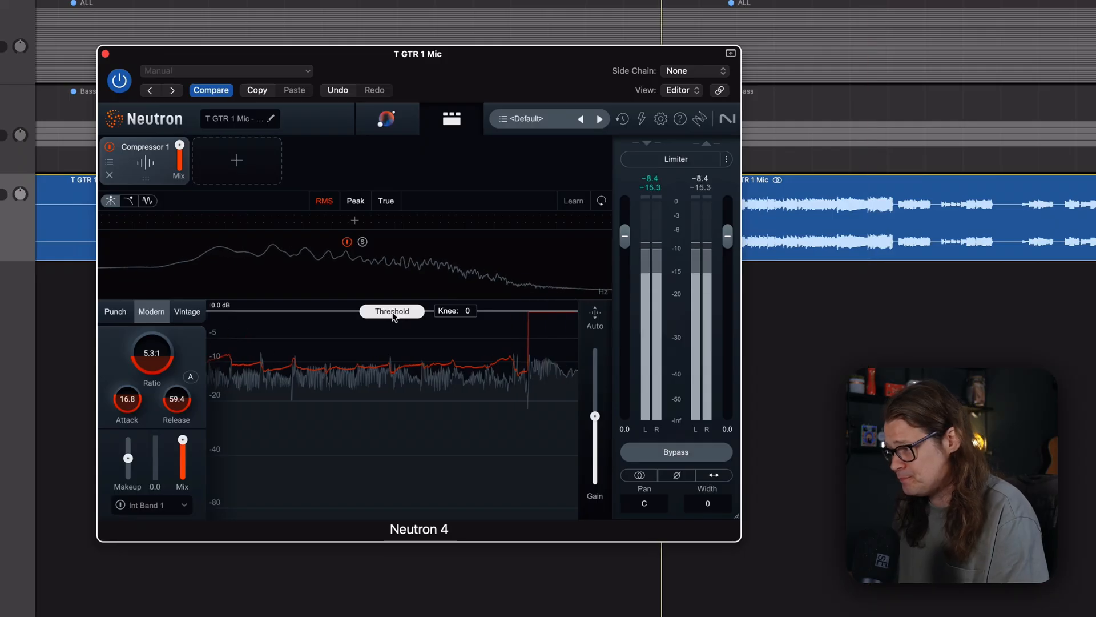
# Lower the compressor's threshold to about -31.0 dB and toggle its automatic gain.
pyautogui.moveTo(392, 320); pyautogui.dragTo(390, 441)
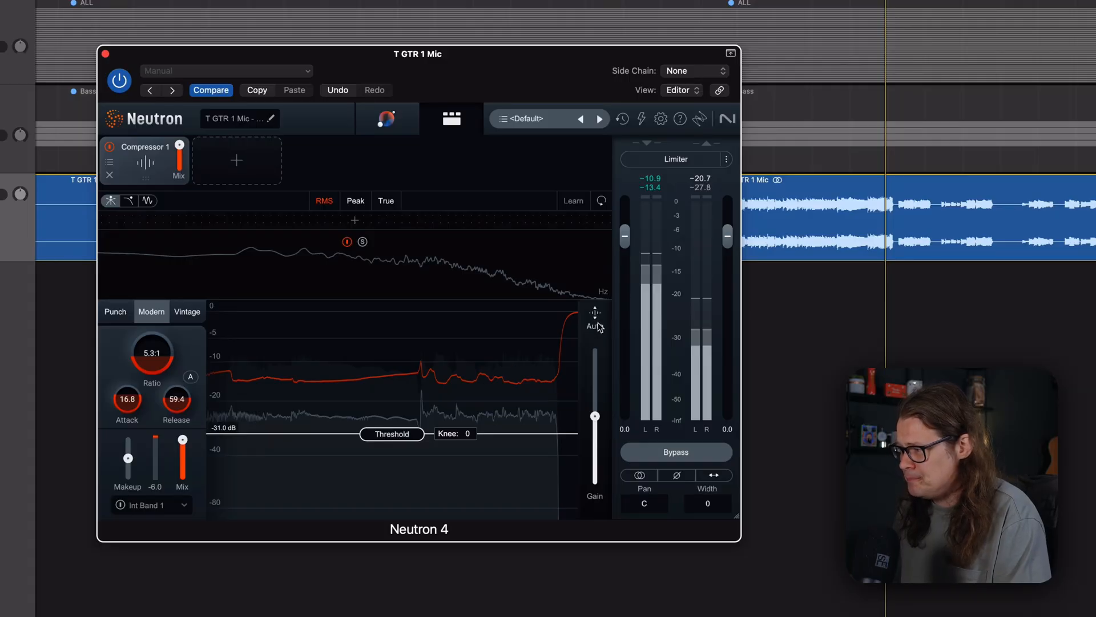
pyautogui.click(597, 326)
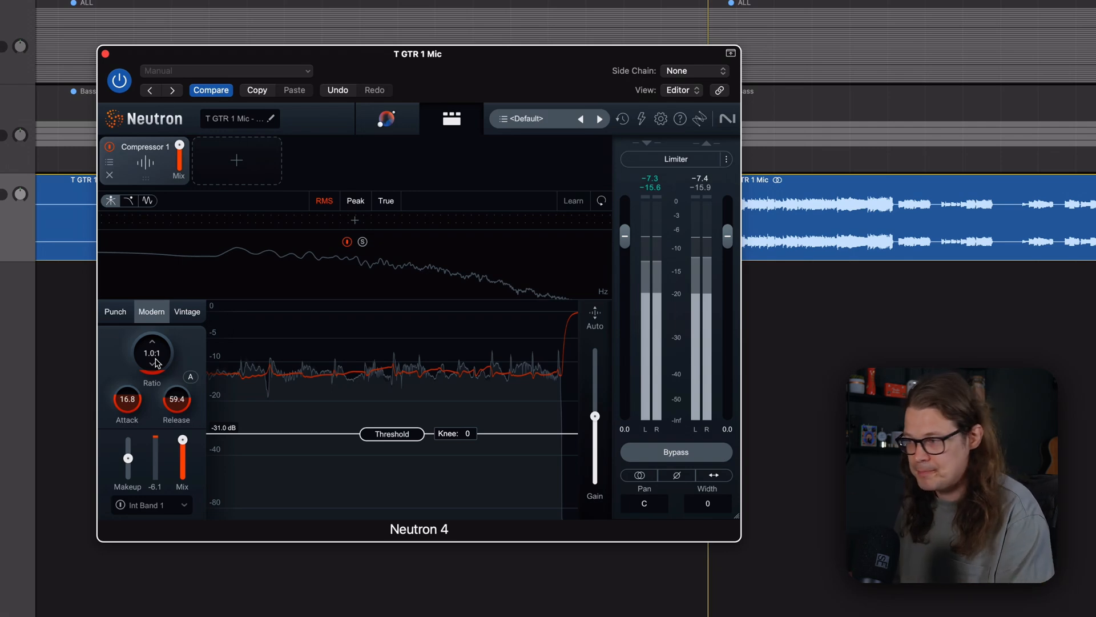
# Raise the compressor's ratio to 2.3:1 and audition the guitar at that setting.
pyautogui.moveTo(155, 363); pyautogui.dragTo(162, 350)
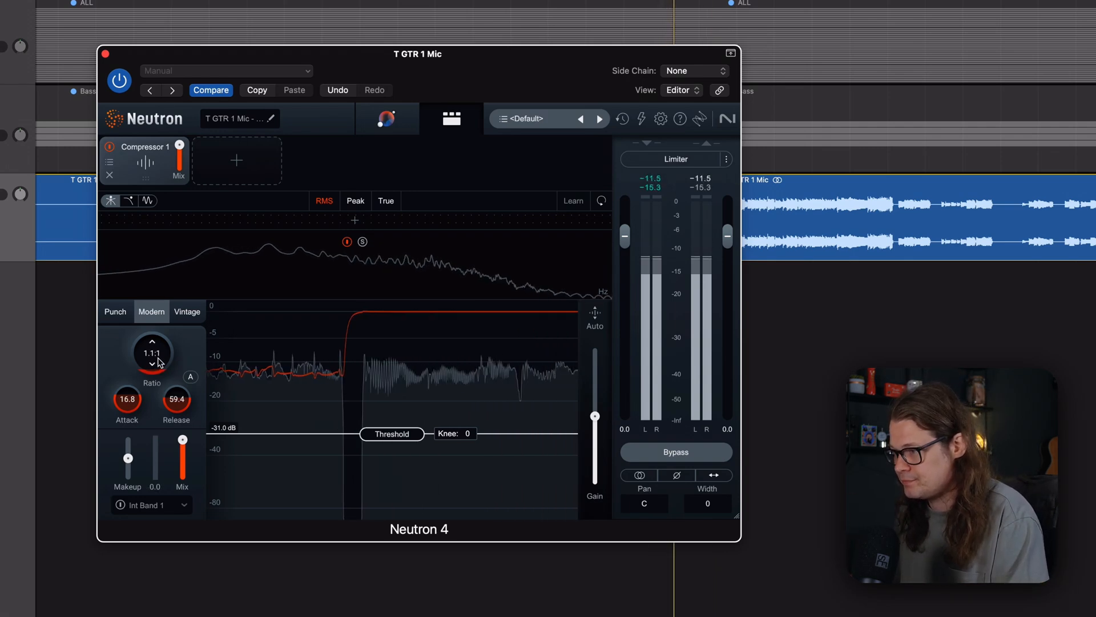
pyautogui.moveTo(160, 351)
pyautogui.mouseDown()
pyautogui.moveTo(164, 301)
pyautogui.moveTo(170, 359)
pyautogui.moveTo(171, 342)
pyautogui.mouseUp()
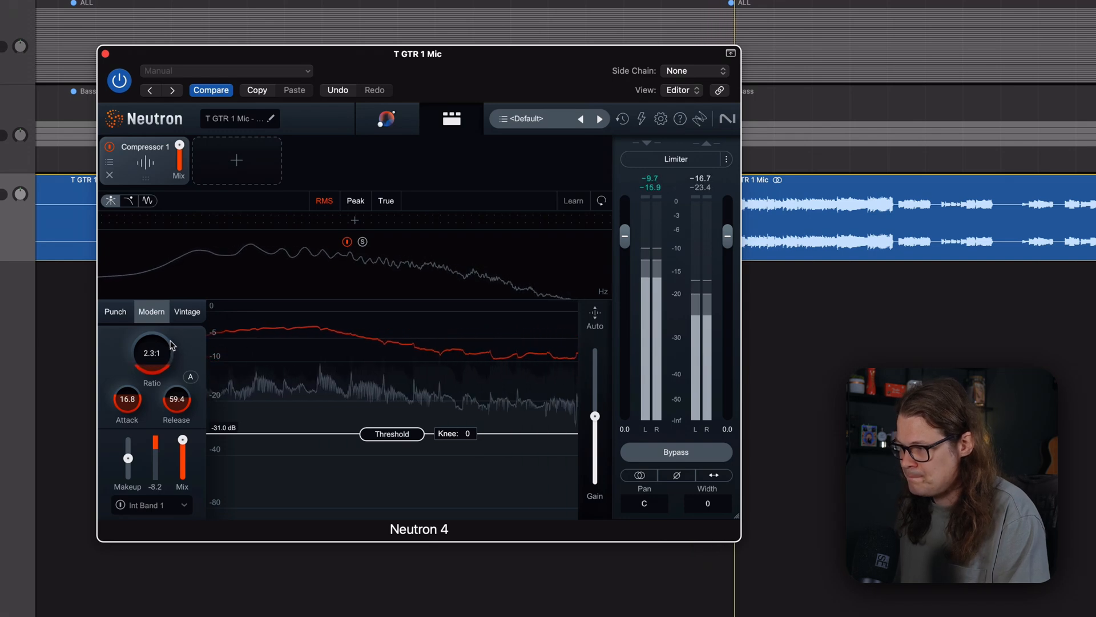
pyautogui.press('space')
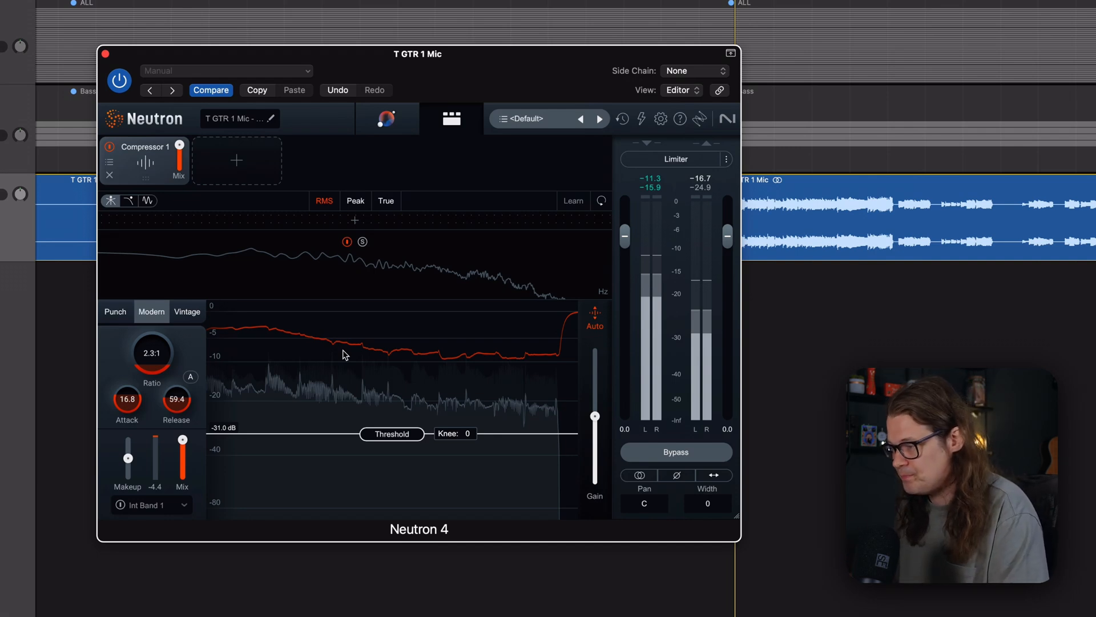
pyautogui.press('space')
# Sweep the ratio between low and high values, settle on 8.6:1, and compare the result against the bypassed signal.
pyautogui.moveTo(166, 364); pyautogui.dragTo(173, 324)
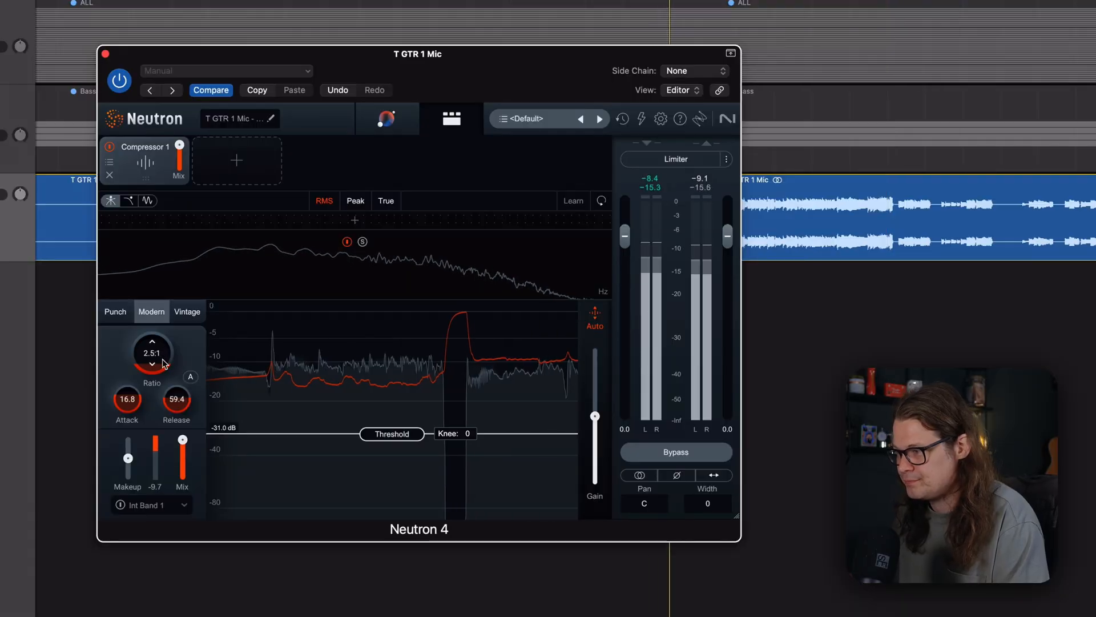
pyautogui.moveTo(164, 364); pyautogui.dragTo(165, 372)
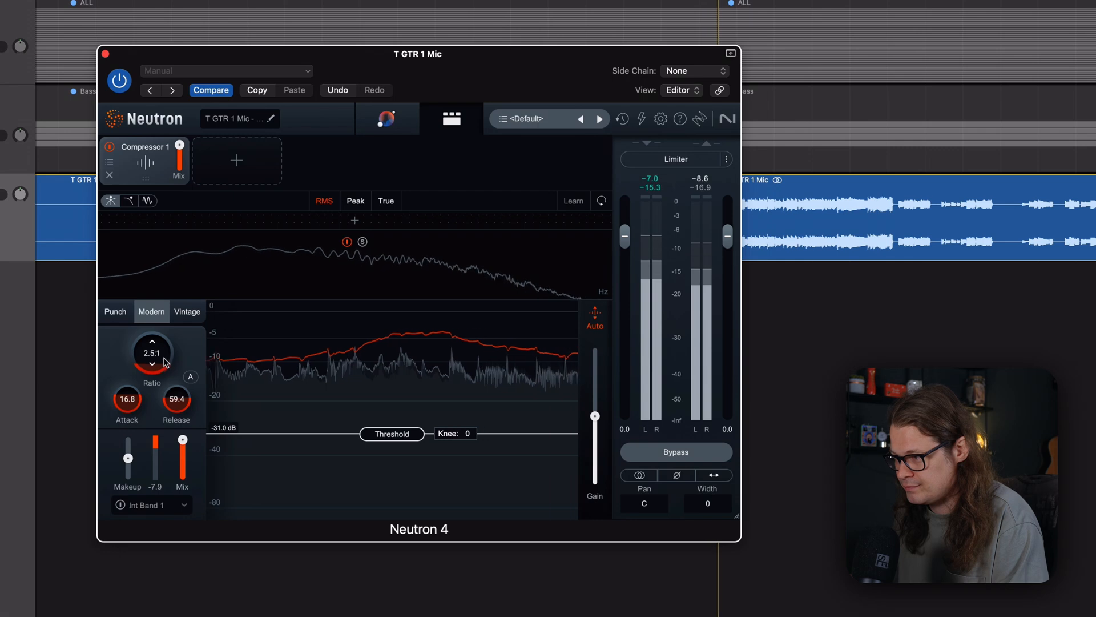
pyautogui.moveTo(168, 339); pyautogui.dragTo(166, 302)
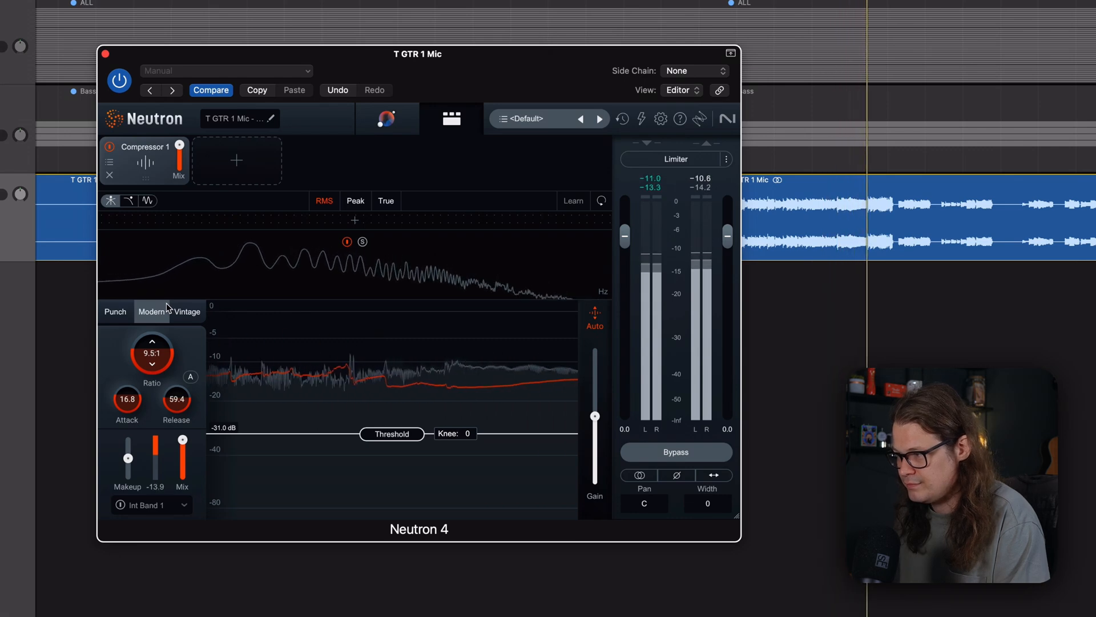
pyautogui.moveTo(166, 304); pyautogui.dragTo(169, 324)
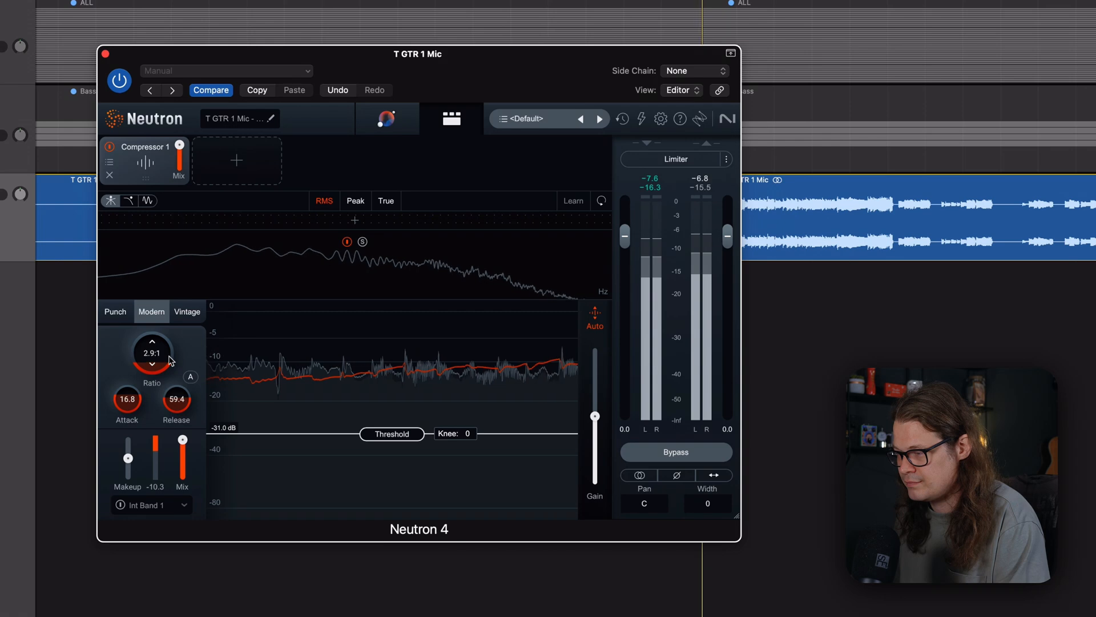
pyautogui.moveTo(174, 328); pyautogui.dragTo(174, 313)
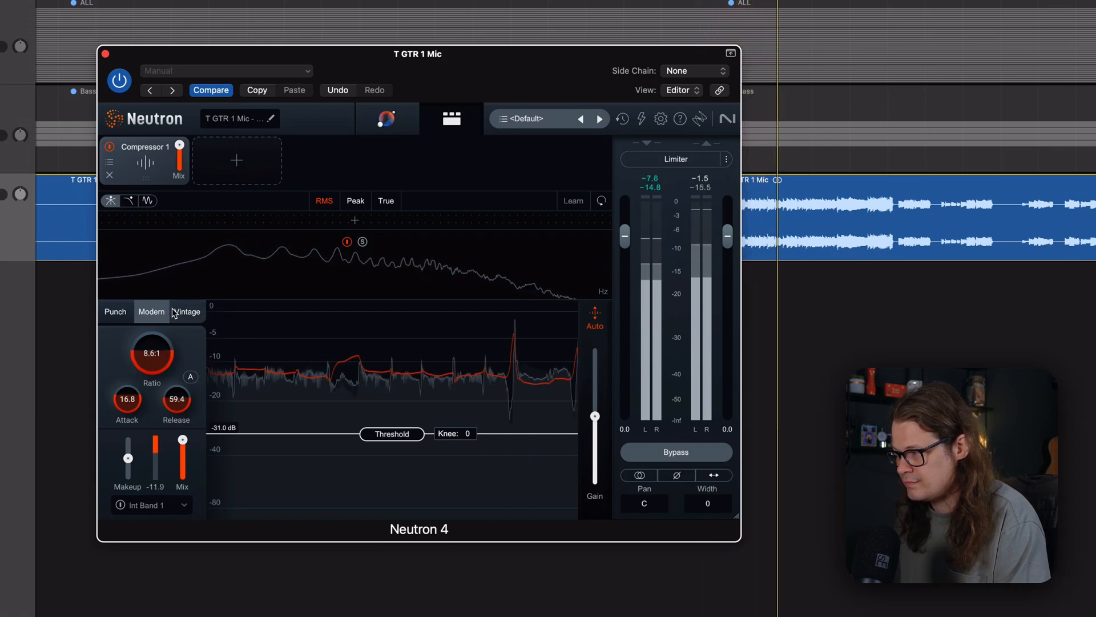
pyautogui.click(679, 454)
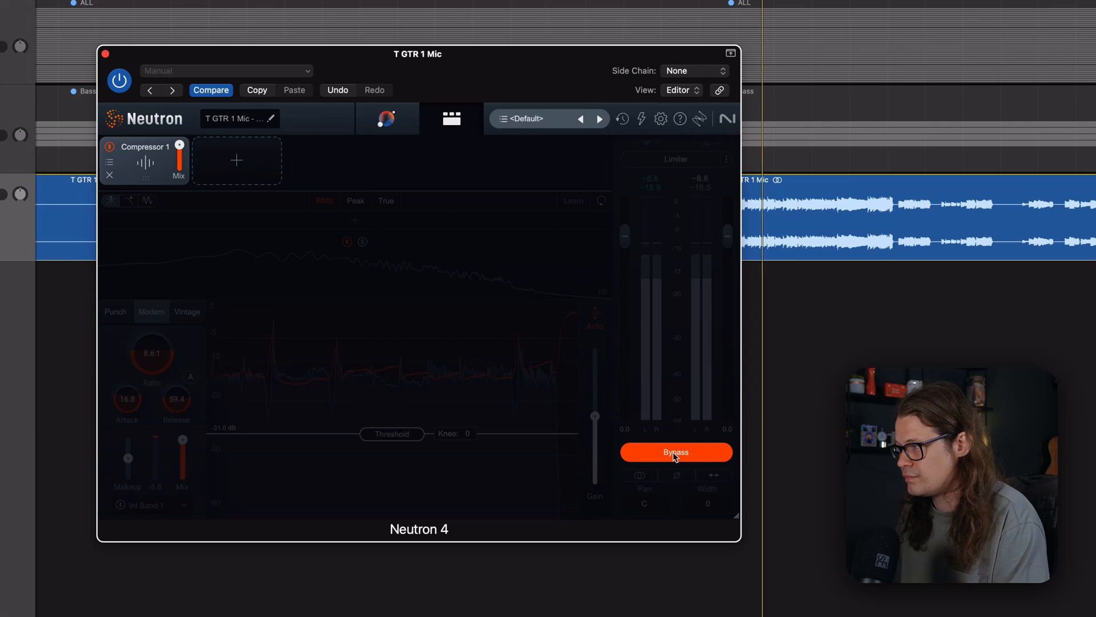
pyautogui.click(673, 454)
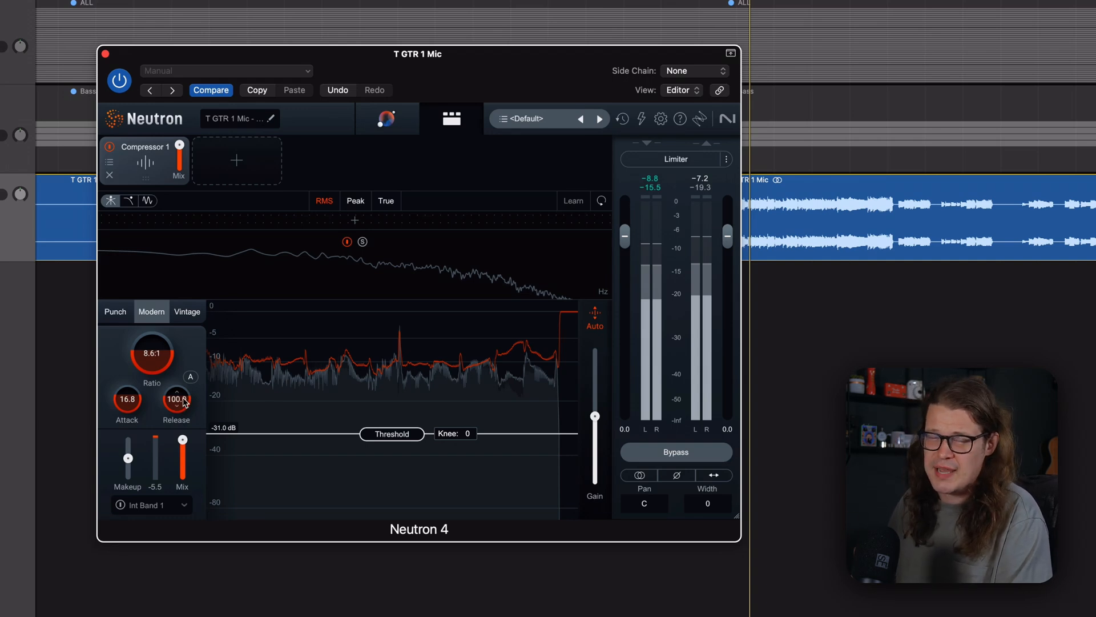
# Lengthen the compressor's release to about 168.3 and compare the result against the bypassed guitar.
pyautogui.moveTo(184, 403)
pyautogui.mouseDown()
pyautogui.moveTo(190, 389)
pyautogui.moveTo(192, 398)
pyautogui.mouseUp()
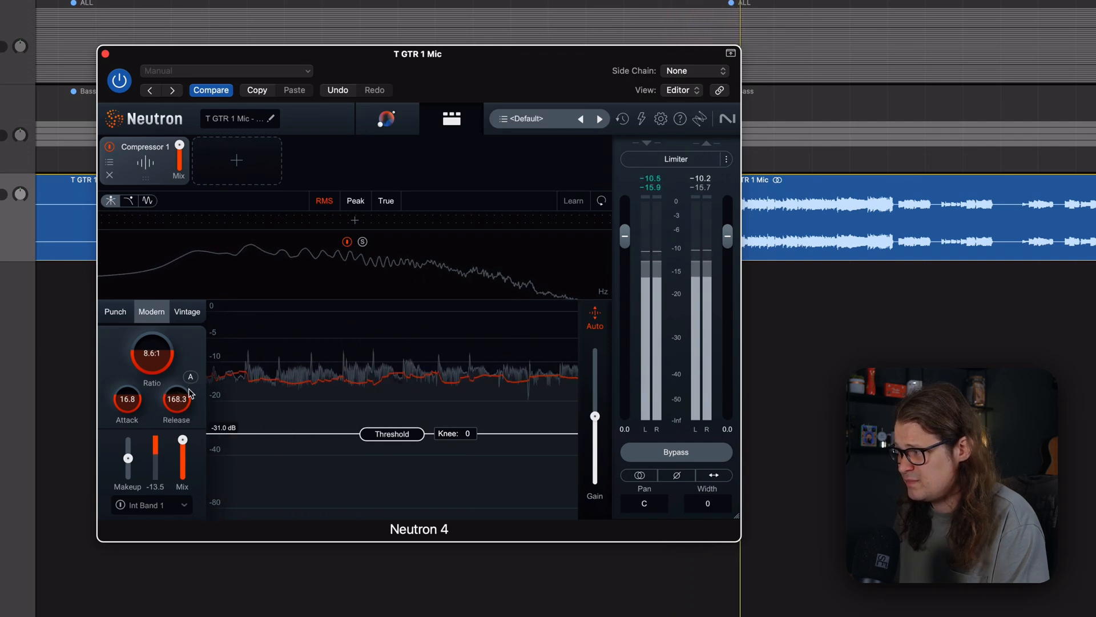
pyautogui.click(676, 452)
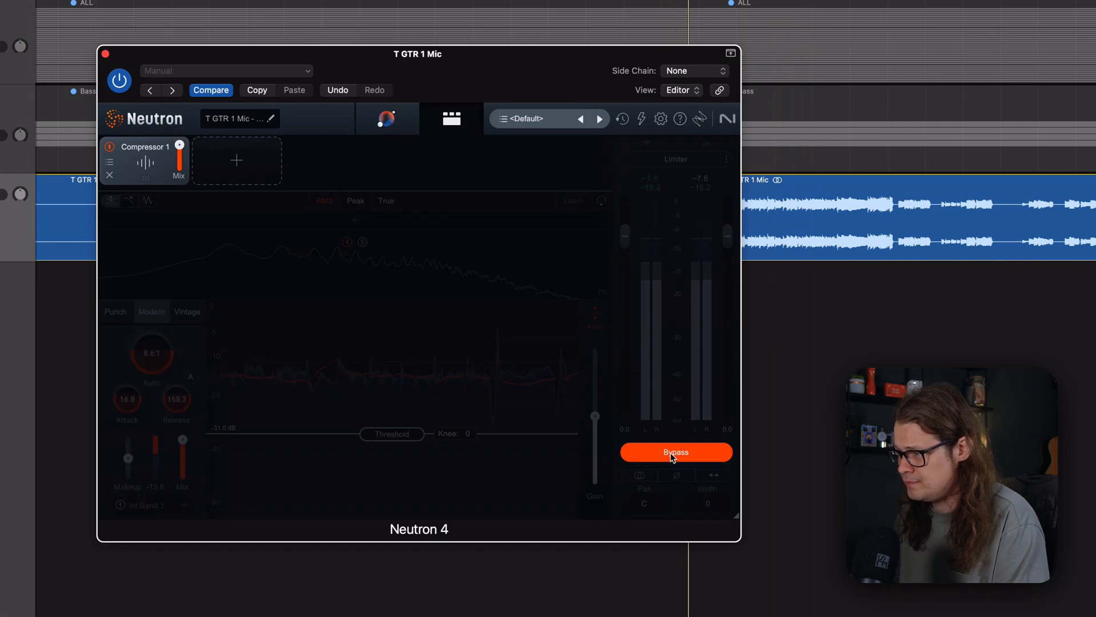
pyautogui.click(672, 454)
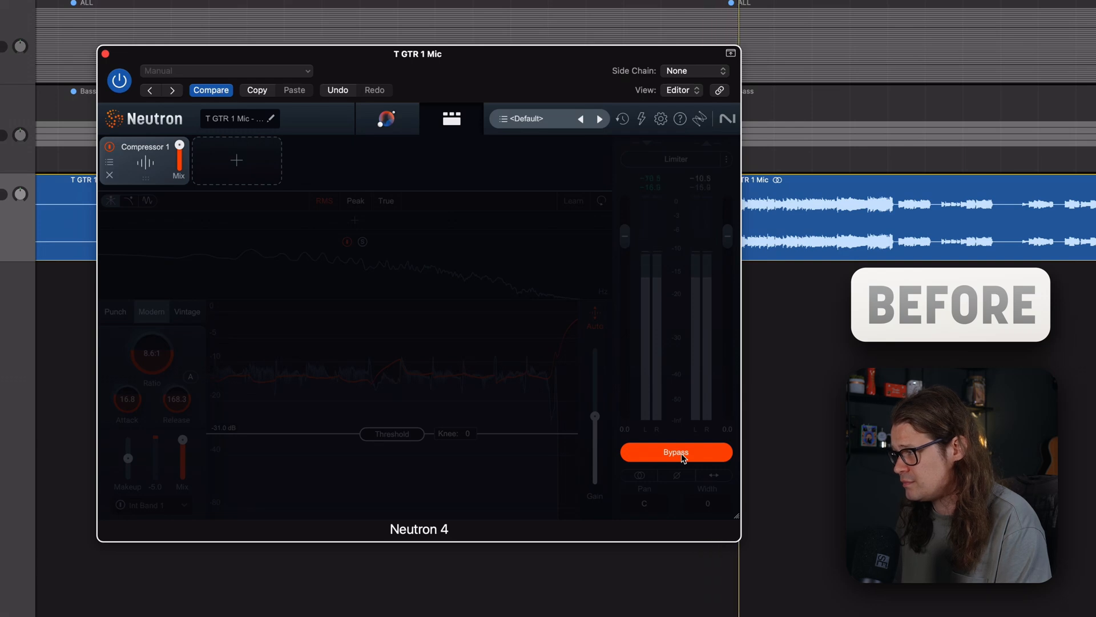
# Compare the compressed and bypassed guitar during playback, first soloed and also within the full mix.
pyautogui.click(682, 455)
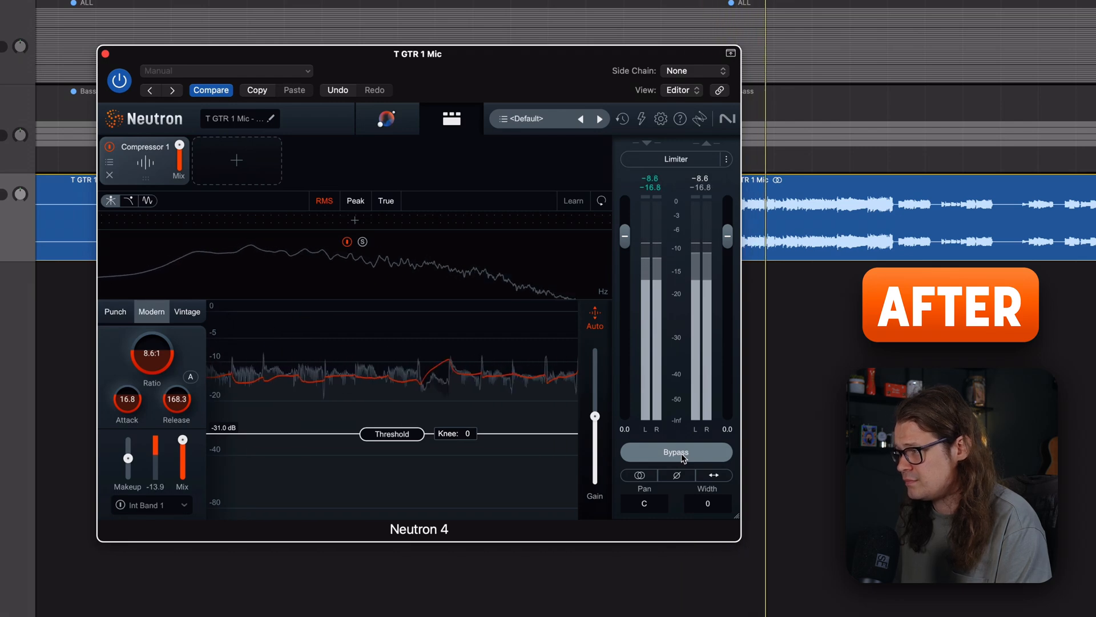
pyautogui.click(678, 452)
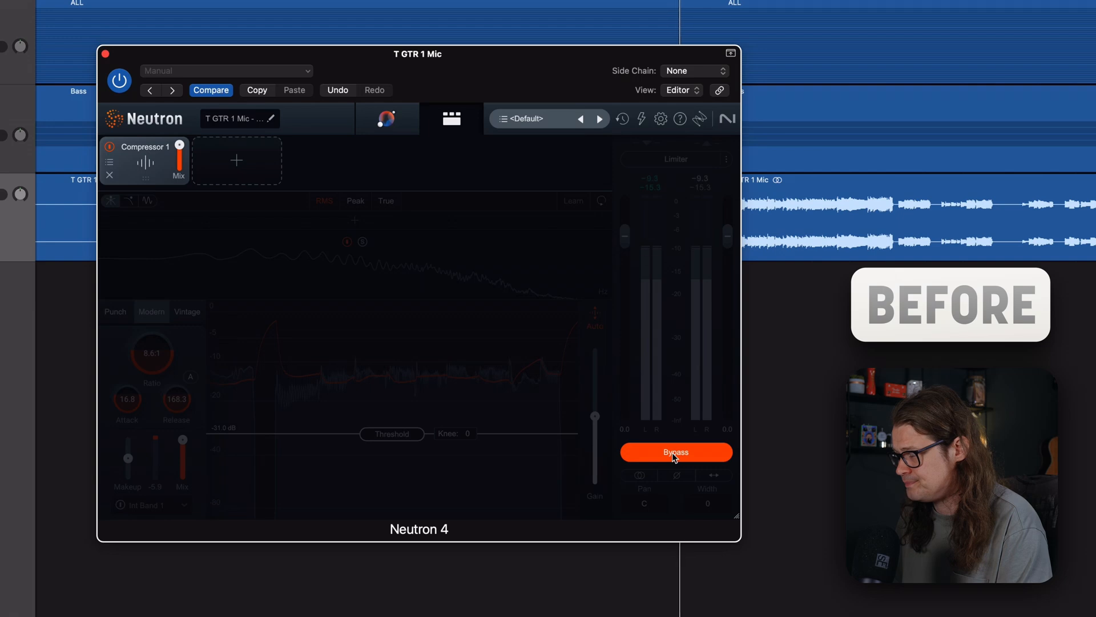
pyautogui.click(674, 452)
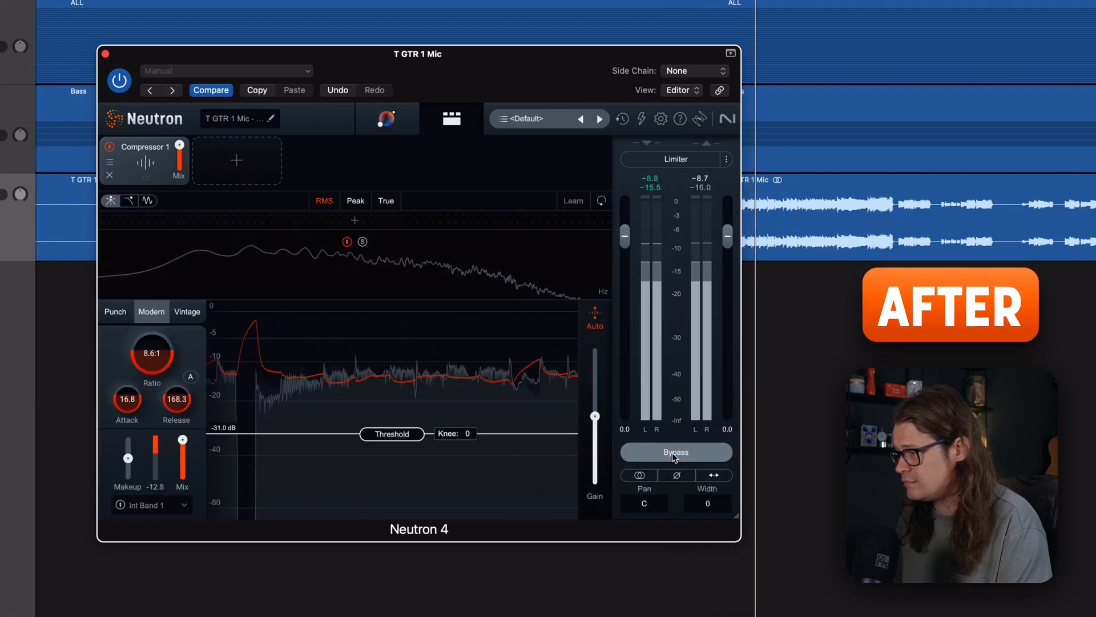
pyautogui.click(675, 452)
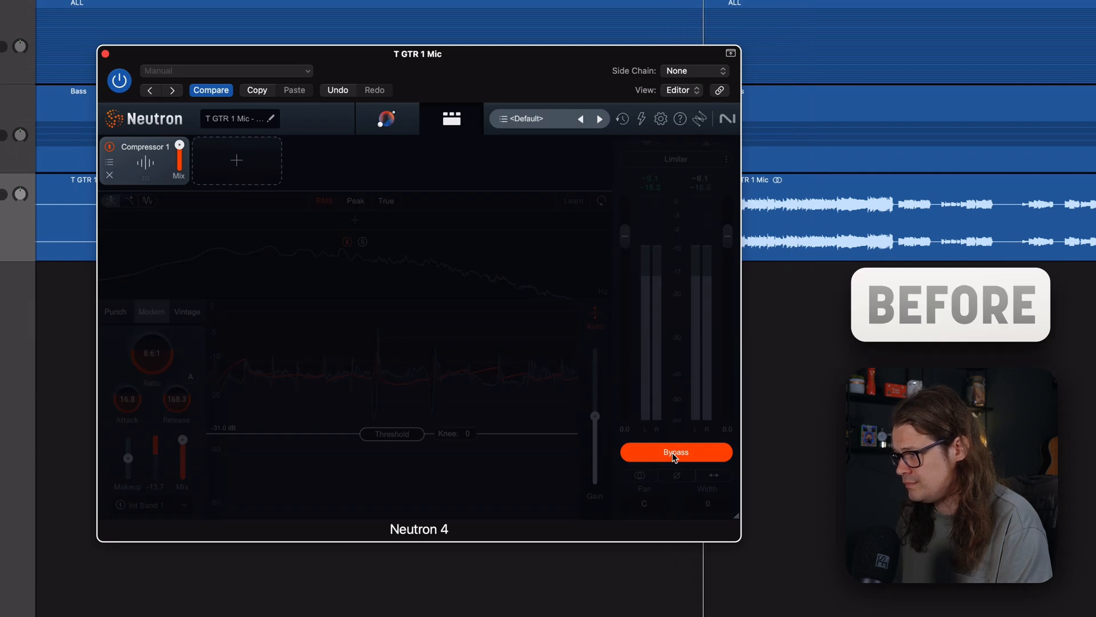
pyautogui.click(672, 452)
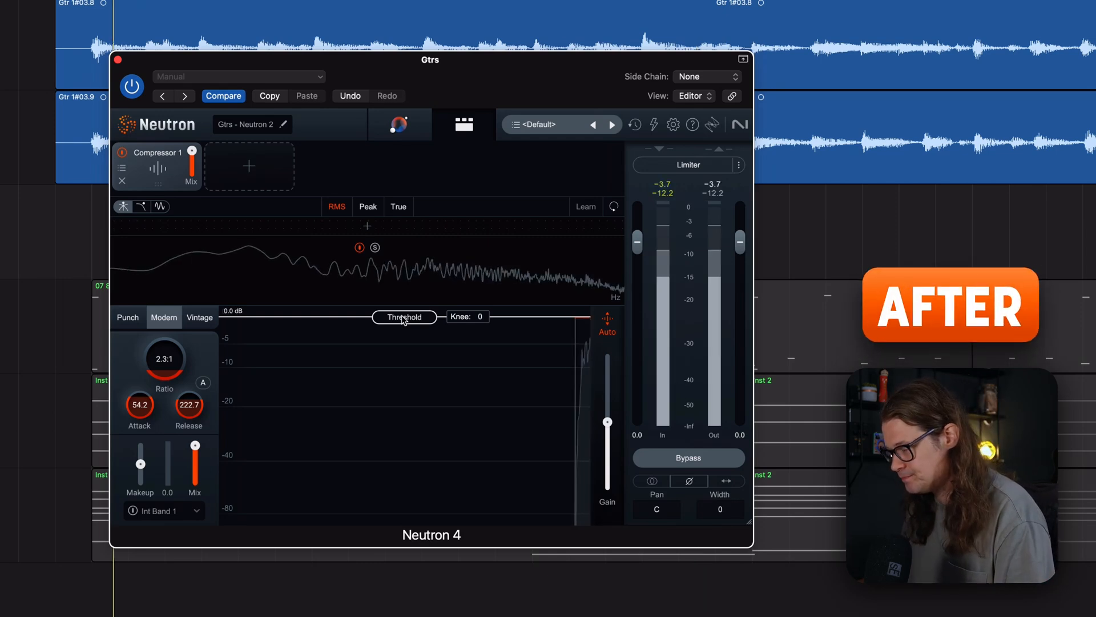
# Lower the threshold of the Gtrs compressor to about -20.3 dB and compare the result against bypass.
pyautogui.moveTo(404, 318); pyautogui.dragTo(406, 409)
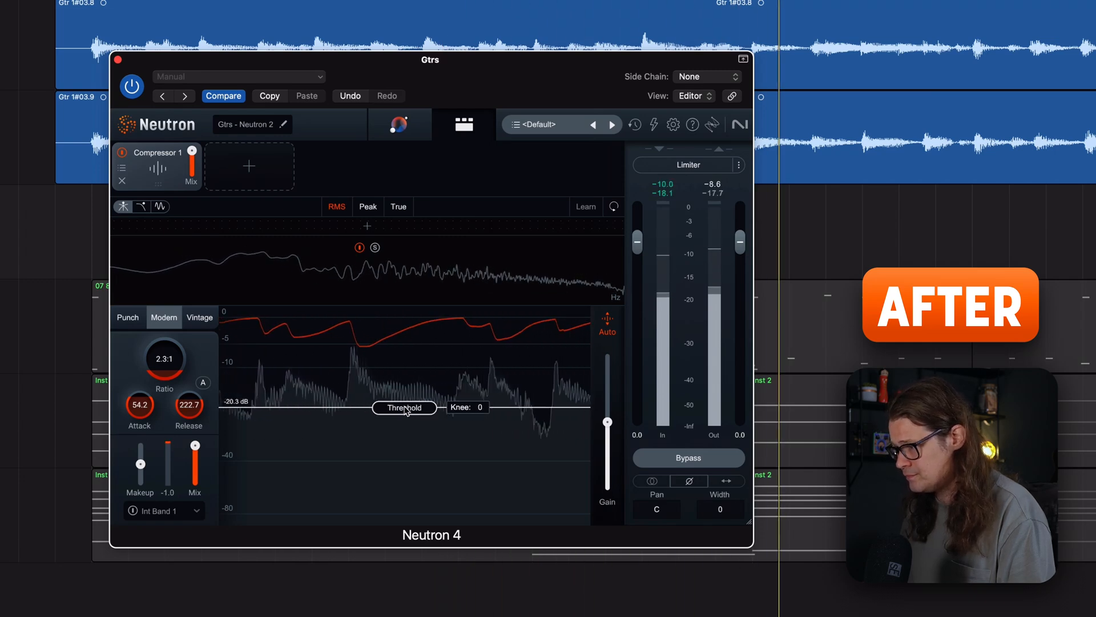
pyautogui.click(681, 458)
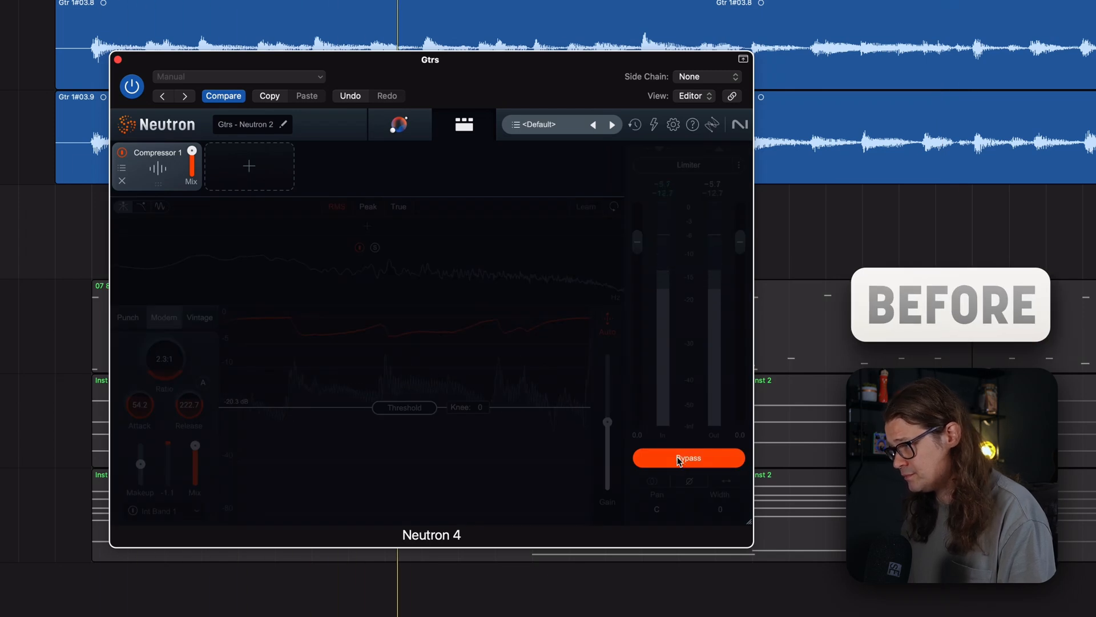
pyautogui.click(680, 460)
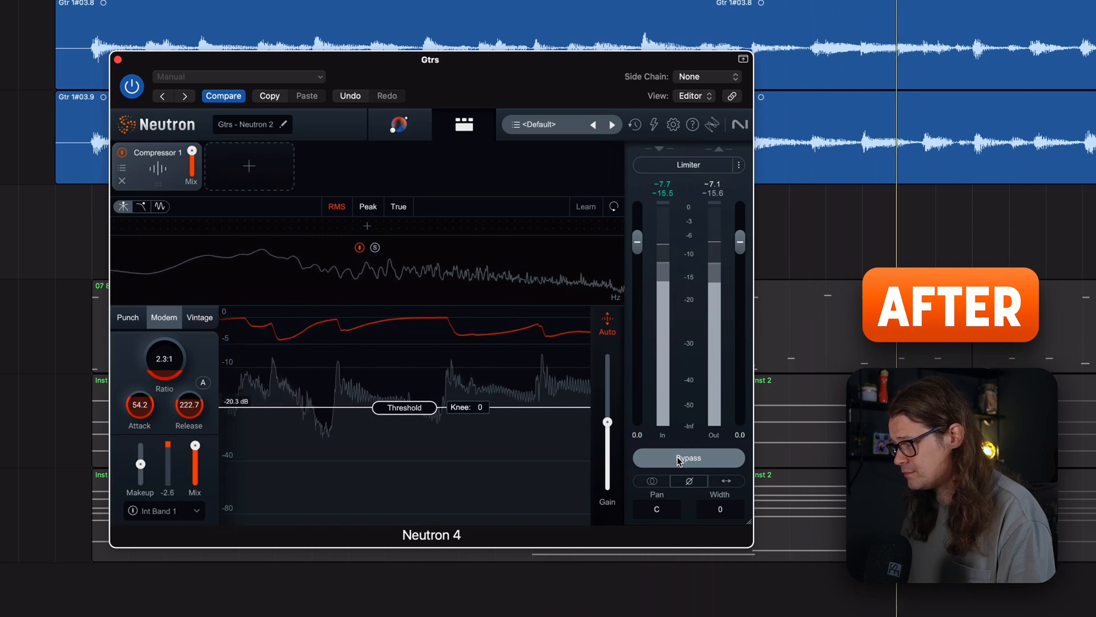
pyautogui.click(679, 459)
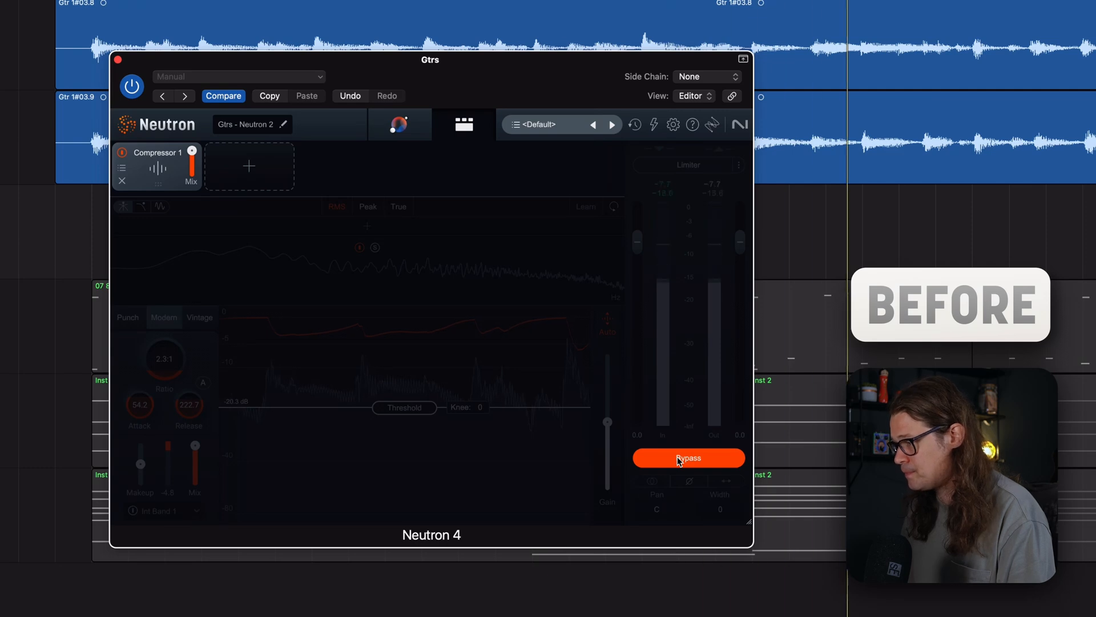
pyautogui.click(680, 459)
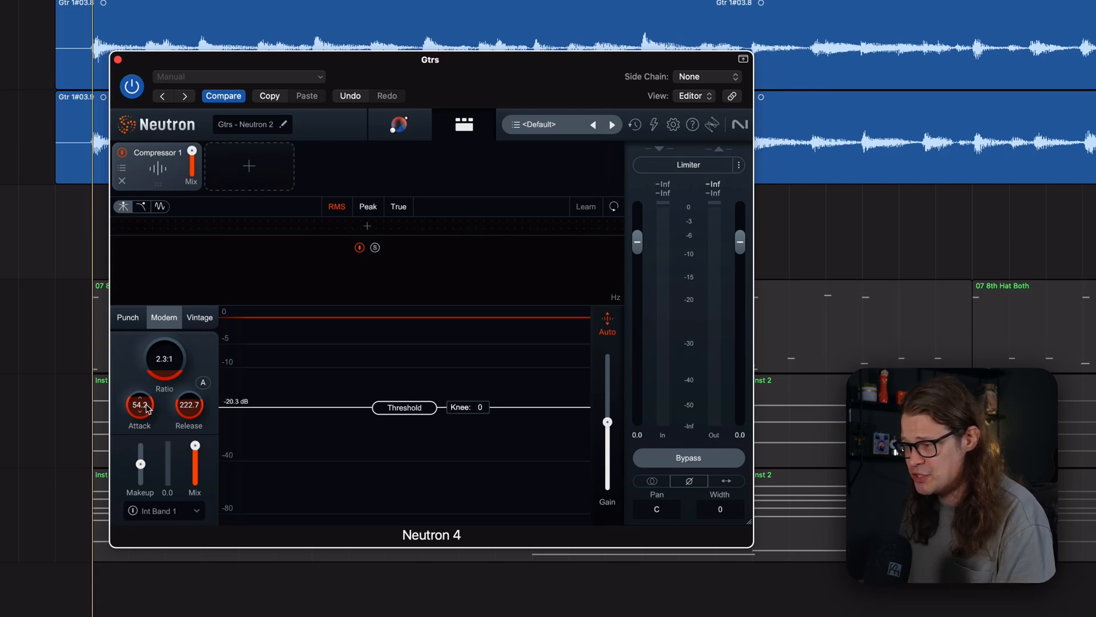
# Audition the Gtrs compressor with its attack shortened to near zero, and bring the attack back up to about 48.1.
pyautogui.press('space')
pyautogui.moveTo(147, 408); pyautogui.dragTo(149, 510)
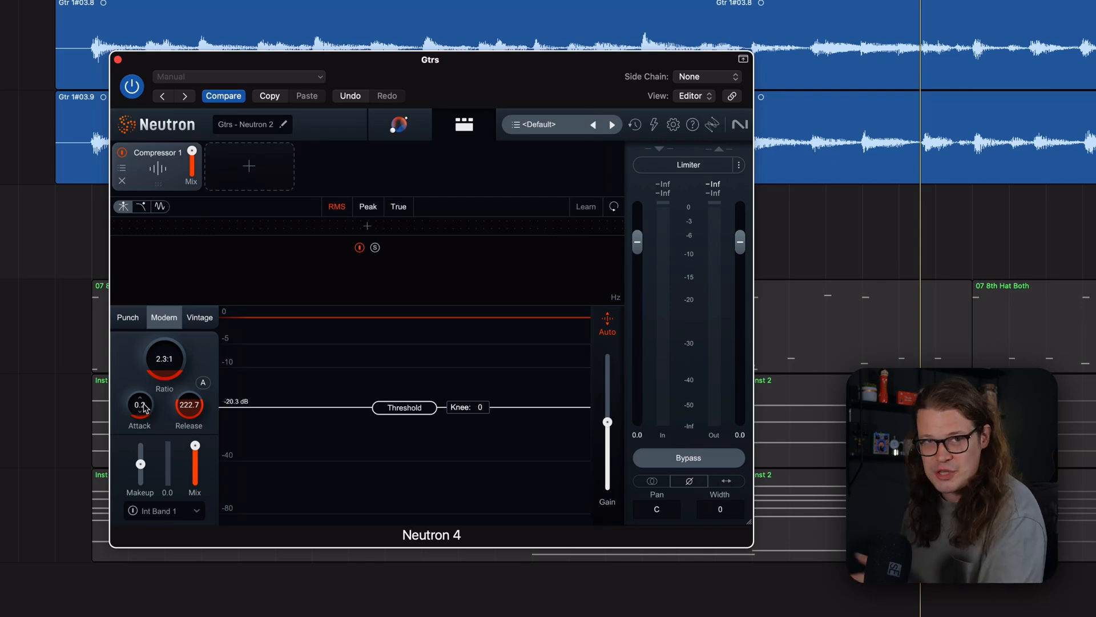
pyautogui.press('space')
pyautogui.moveTo(148, 411); pyautogui.dragTo(153, 311)
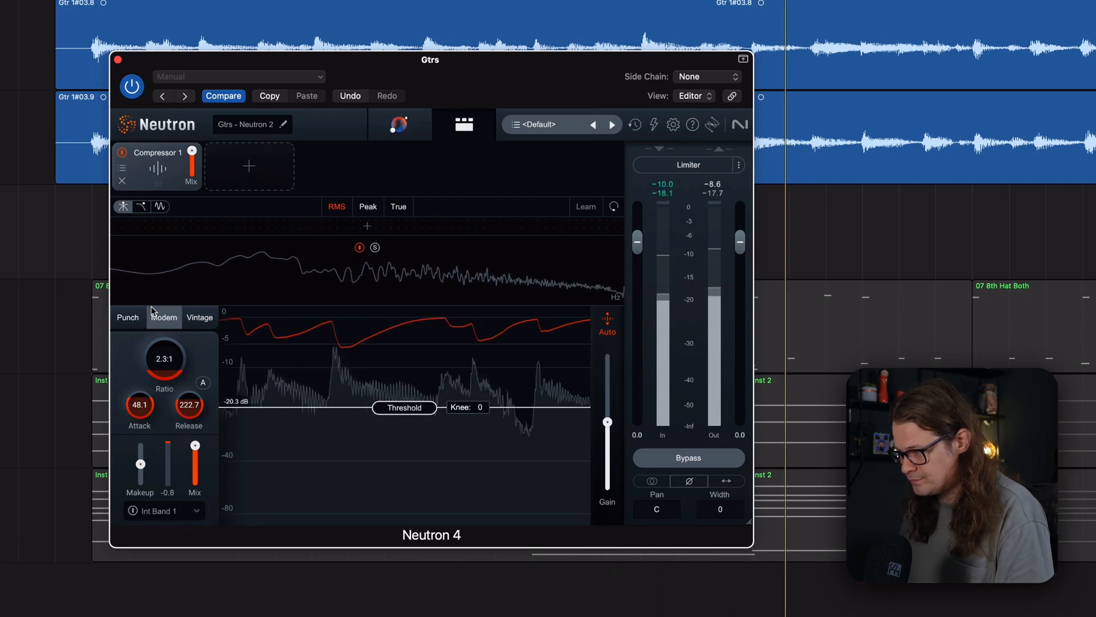
# Compare the Gtrs compression against the bypassed signal and stop playback.
pyautogui.click(706, 459)
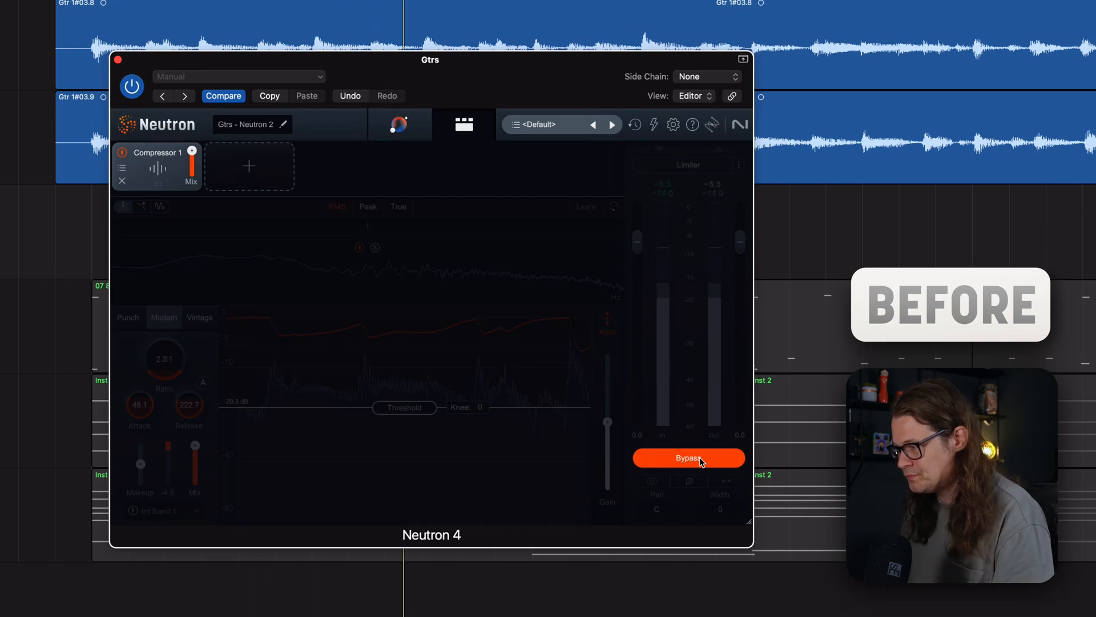
pyautogui.click(701, 459)
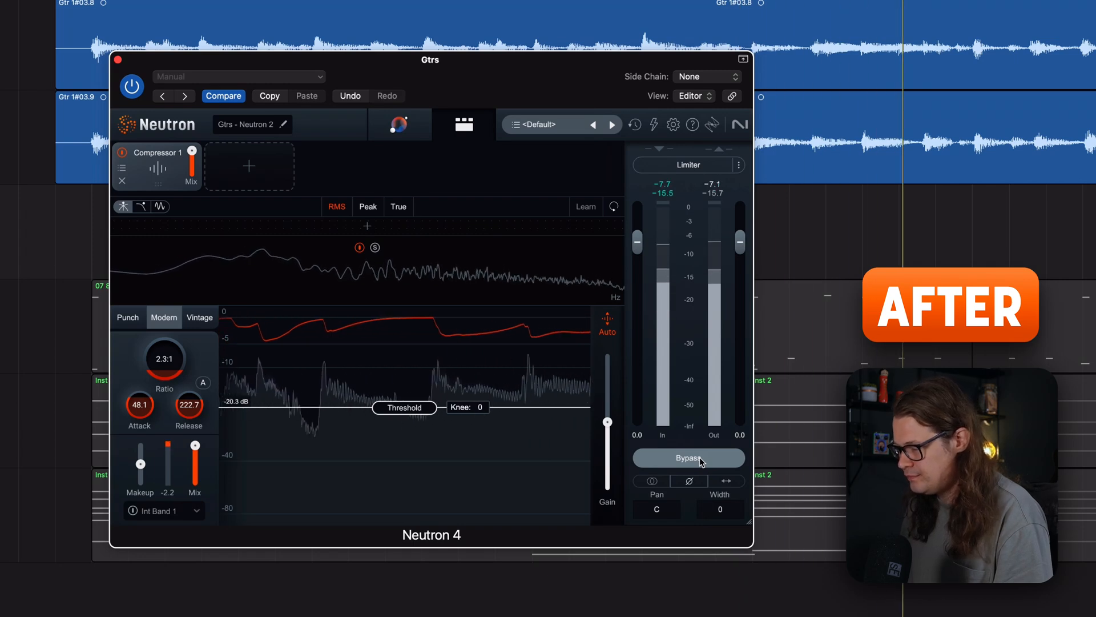
pyautogui.press('space')
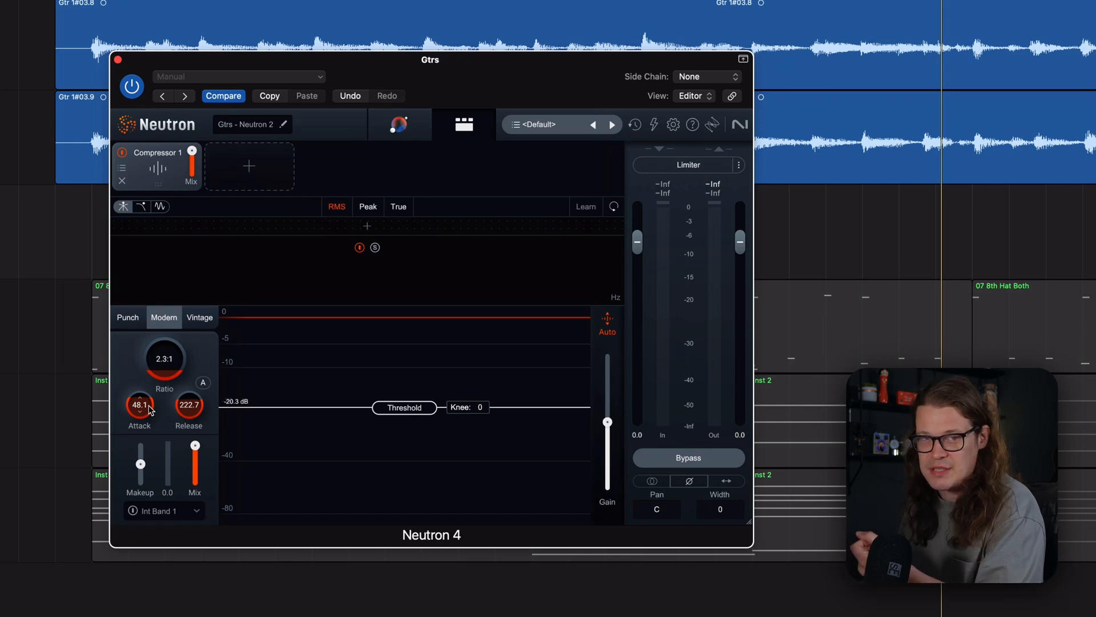
# Audition the Gtrs compressor with its attack lengthened to about 219.7 ms, and bring the attack back to about 52.1 ms.
pyautogui.press('space')
pyautogui.moveTo(149, 406); pyautogui.dragTo(153, 387)
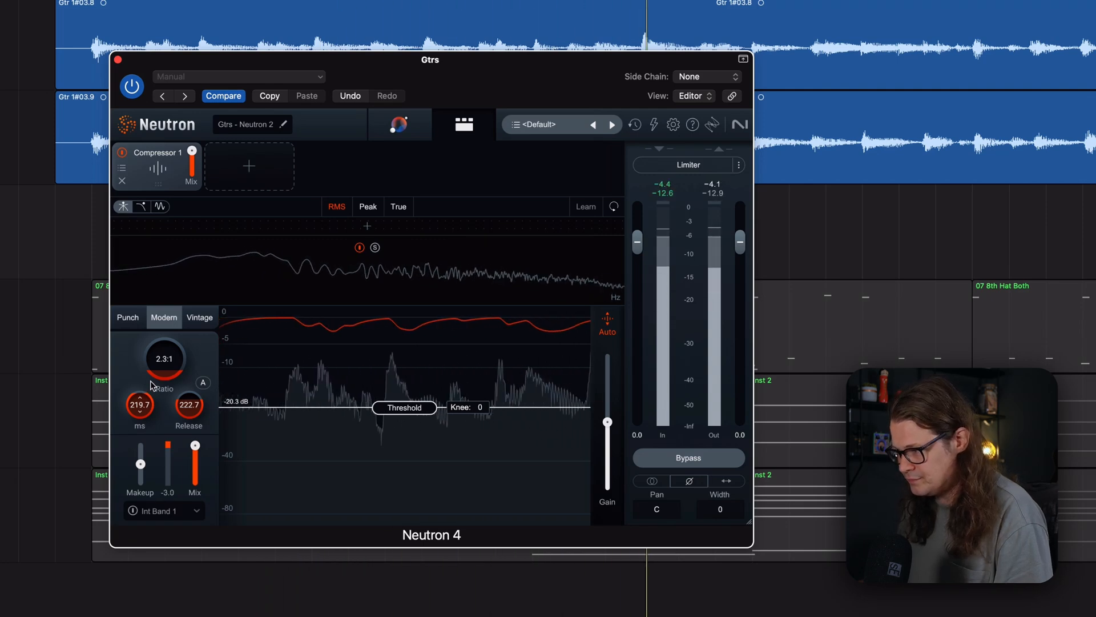
pyautogui.moveTo(153, 391); pyautogui.dragTo(153, 391)
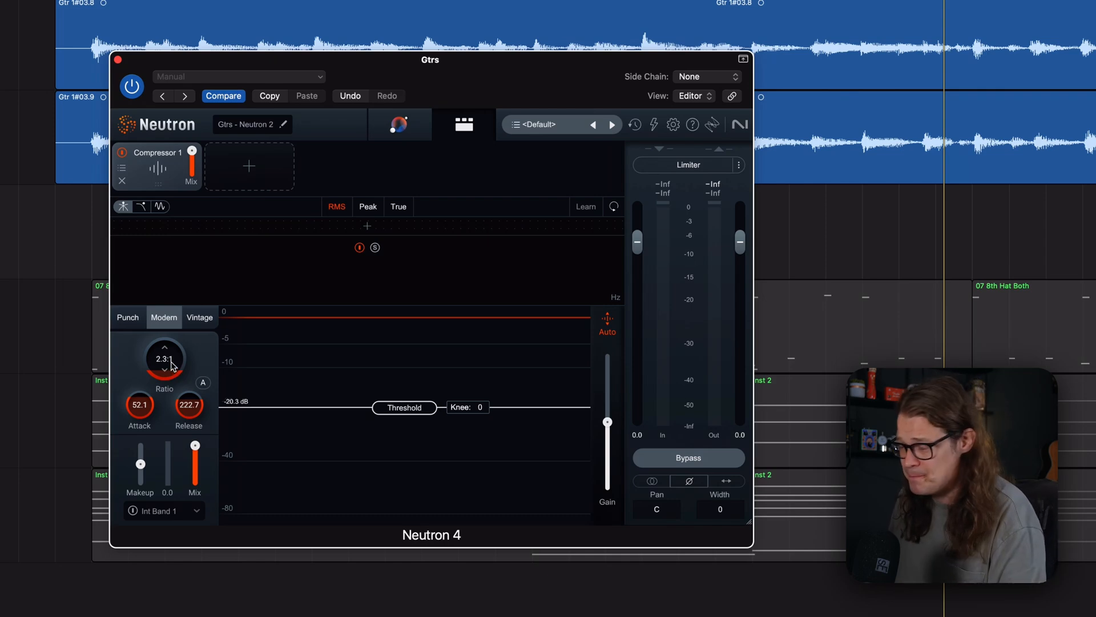
# Audition the Gtrs compressor with its ratio raised to about 8.9:1, and settle the ratio at 3.0:1.
pyautogui.press('space')
pyautogui.moveTo(173, 363); pyautogui.dragTo(181, 354)
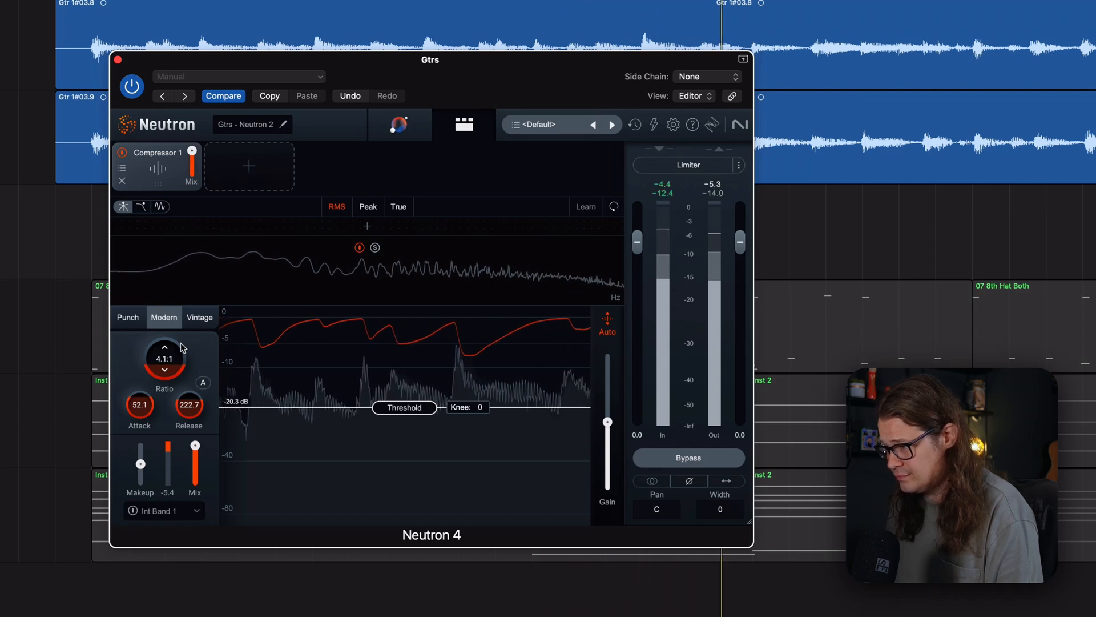
pyautogui.moveTo(181, 350); pyautogui.dragTo(181, 367)
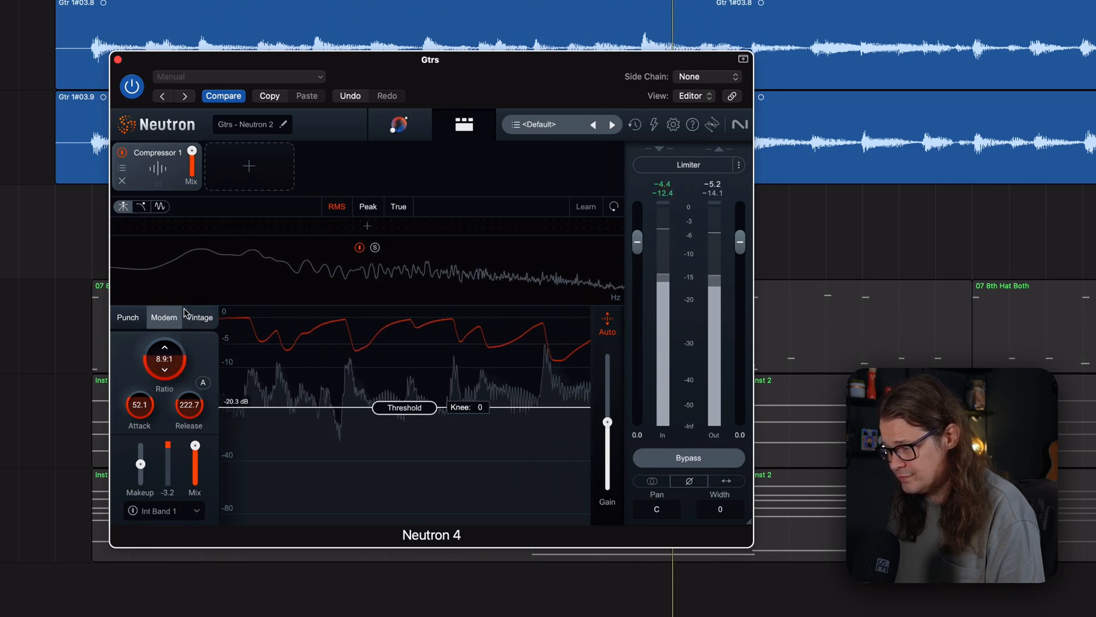
pyautogui.moveTo(183, 313); pyautogui.dragTo(186, 346)
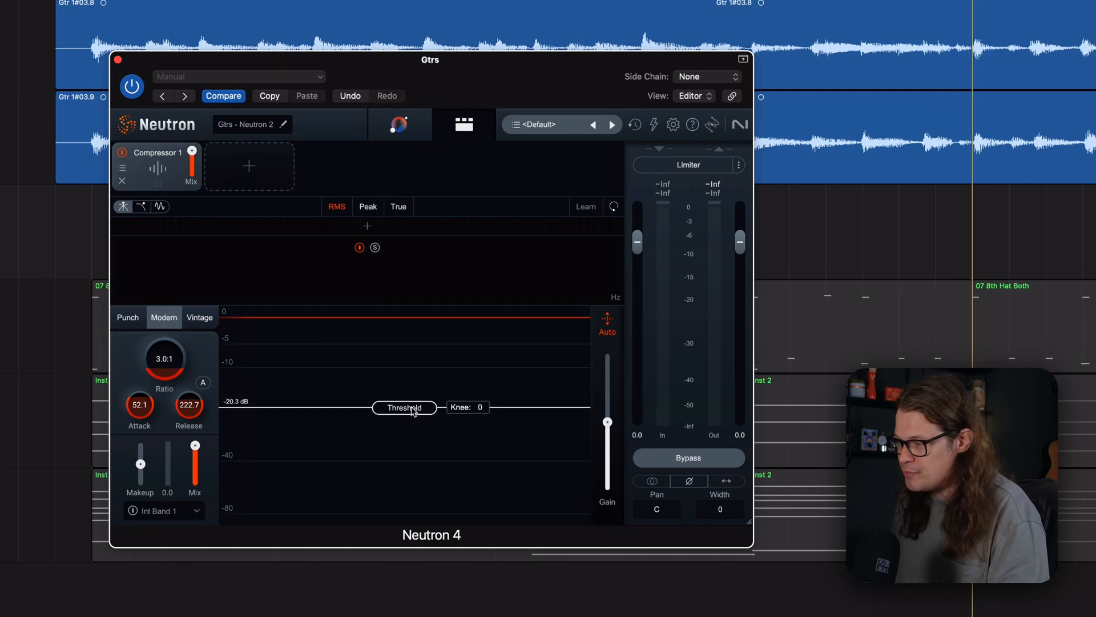
# Audition the Gtrs compressor with its threshold at 0 dB and back at -20.3 dB, and compare the result against bypass.
pyautogui.moveTo(407, 406); pyautogui.dragTo(404, 322)
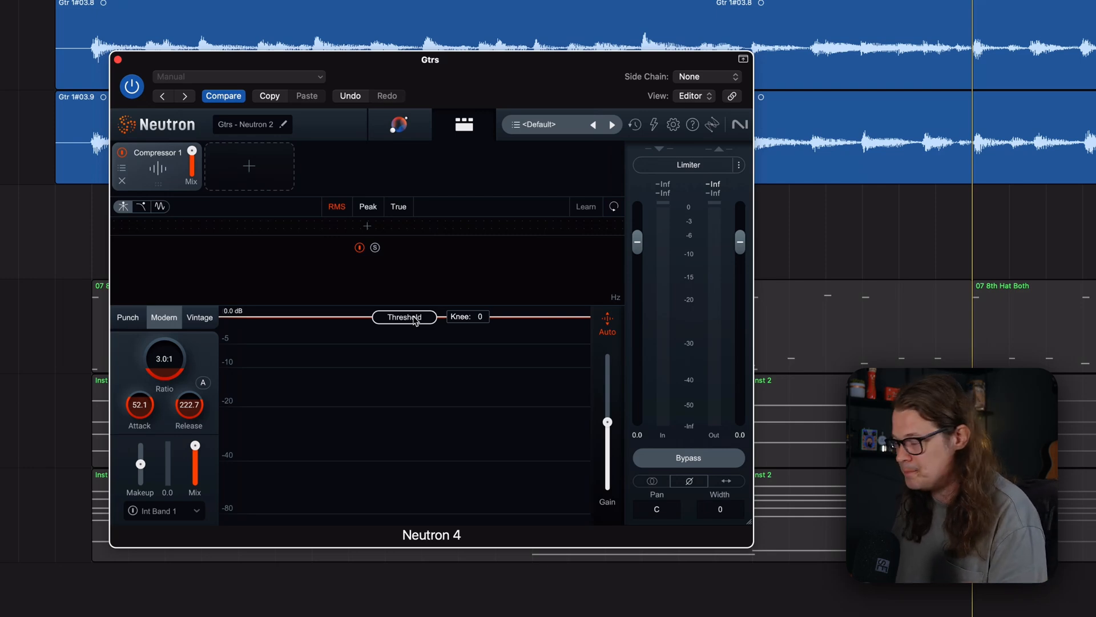
pyautogui.press('space')
pyautogui.moveTo(415, 321); pyautogui.dragTo(408, 409)
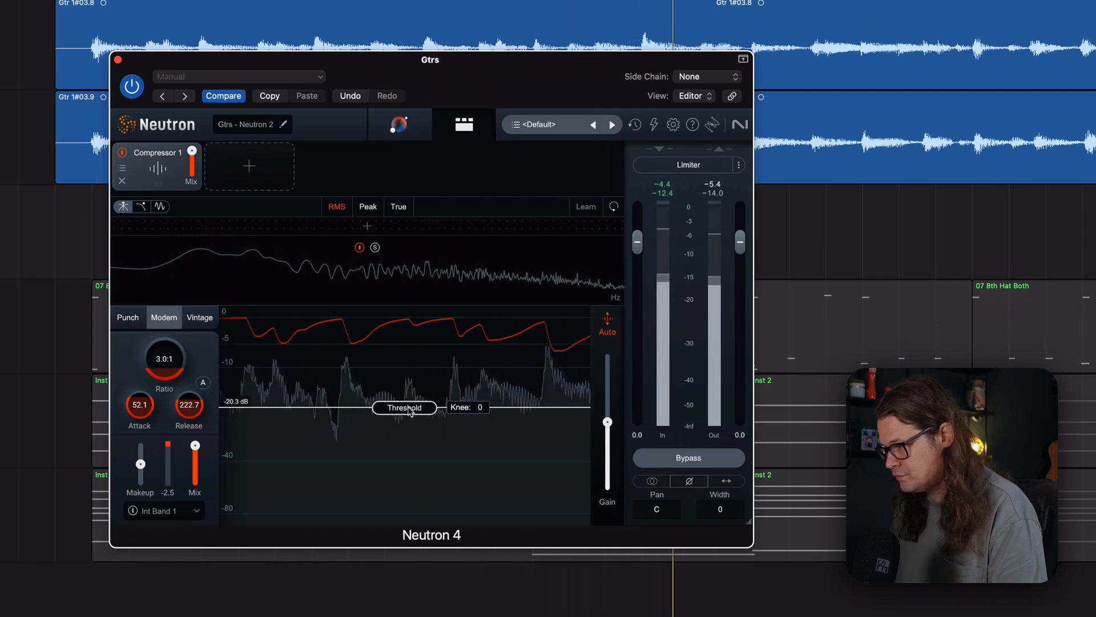
pyautogui.click(678, 458)
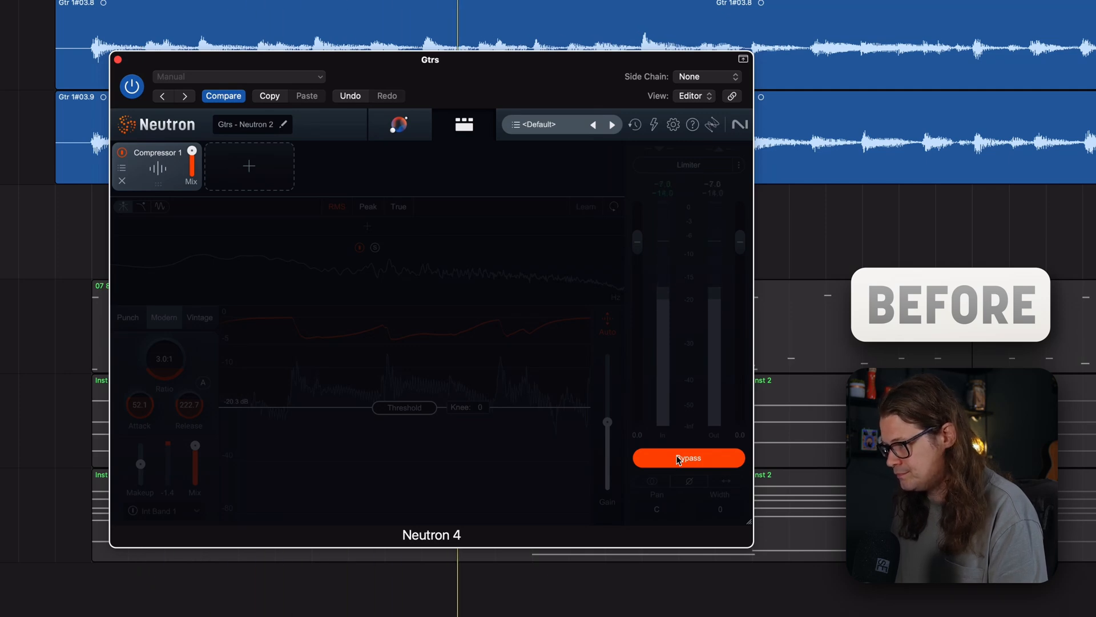
pyautogui.click(679, 459)
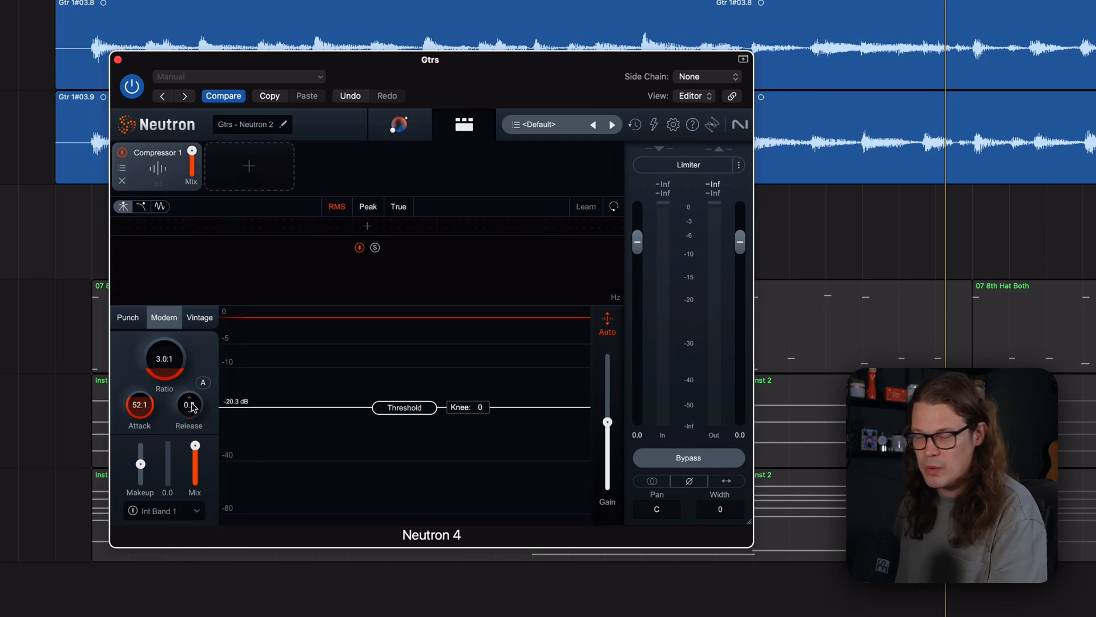
# Audition the Gtrs compressor with a release of 0.2 ms and with the release lengthened to about 306.7 ms.
pyautogui.press('space')
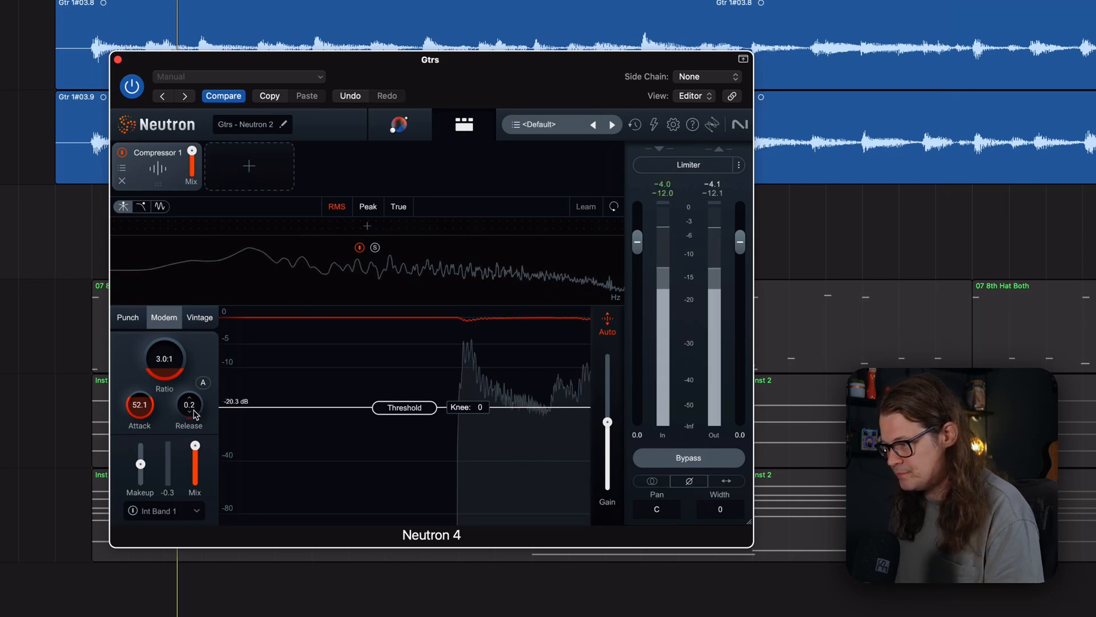
pyautogui.moveTo(194, 414); pyautogui.dragTo(201, 301)
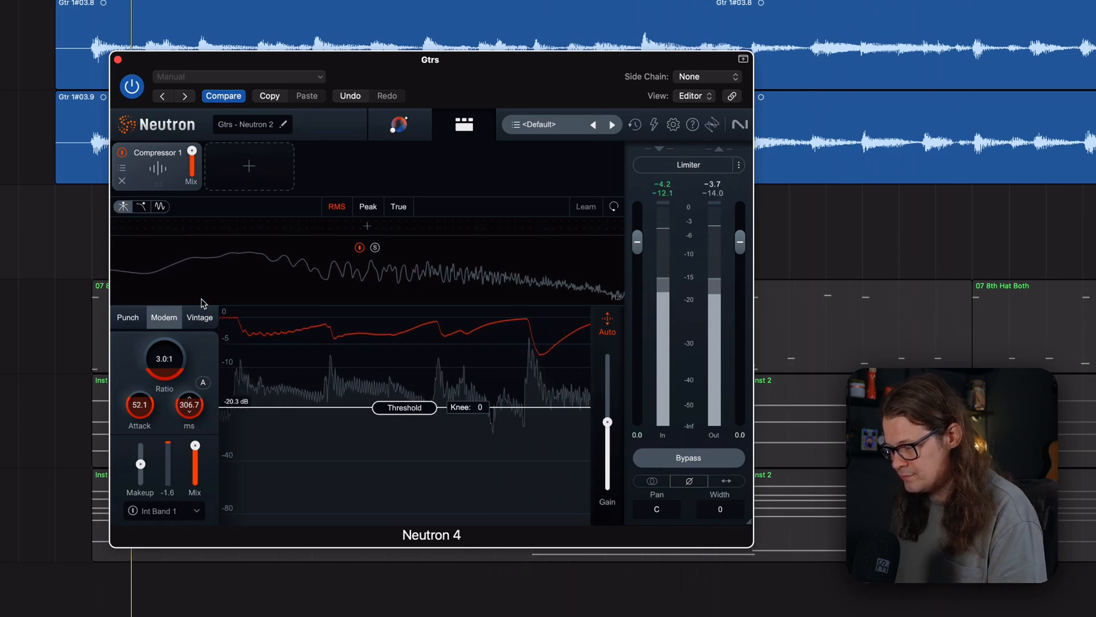
pyautogui.moveTo(204, 303); pyautogui.dragTo(201, 382)
pyautogui.press('space')
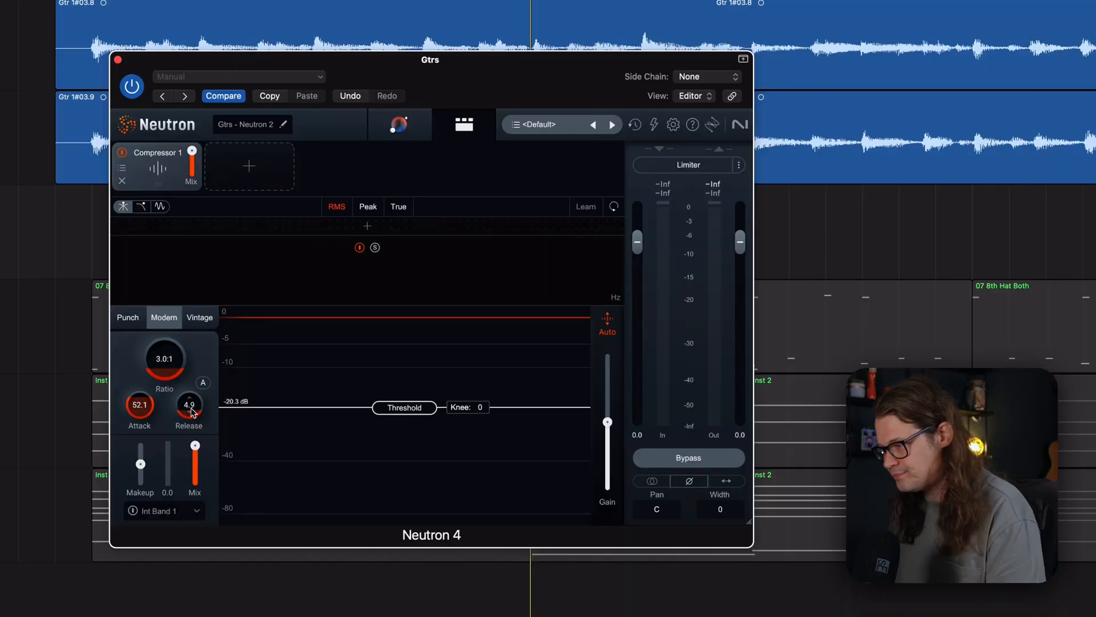
# Raise the Gtrs compressor's release from near zero to about 182.3 ms, and play the guitar to examine the gain reduction curve.
pyautogui.press('space')
pyautogui.moveTo(193, 412); pyautogui.dragTo(200, 453)
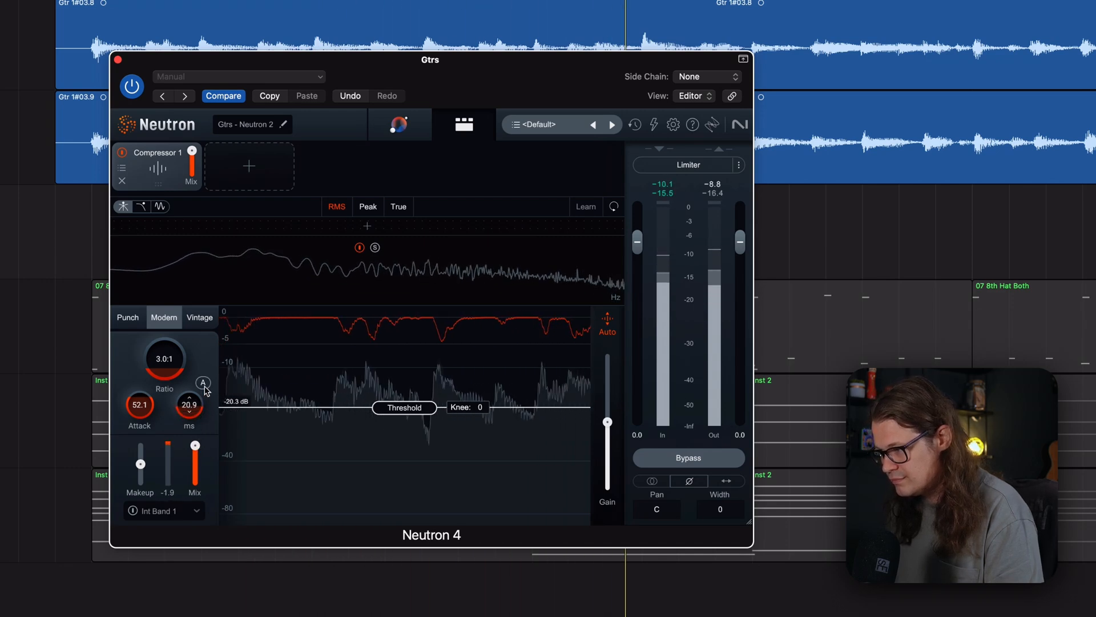
pyautogui.moveTo(205, 361); pyautogui.dragTo(205, 352)
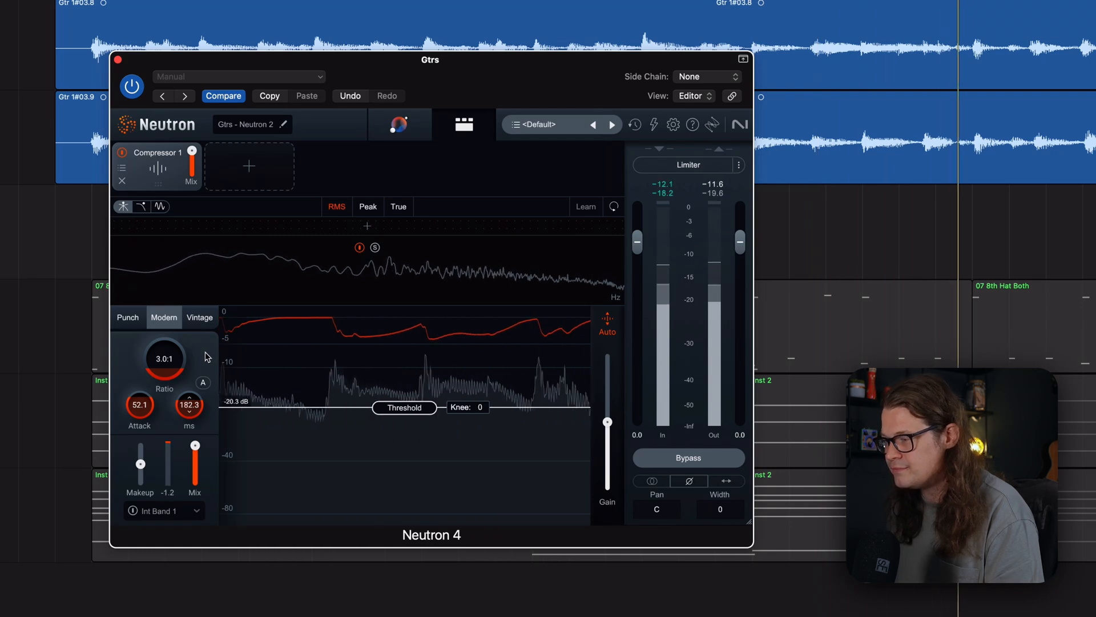
pyautogui.moveTo(204, 352)
pyautogui.mouseDown()
pyautogui.moveTo(210, 398)
pyautogui.moveTo(211, 360)
pyautogui.mouseUp()
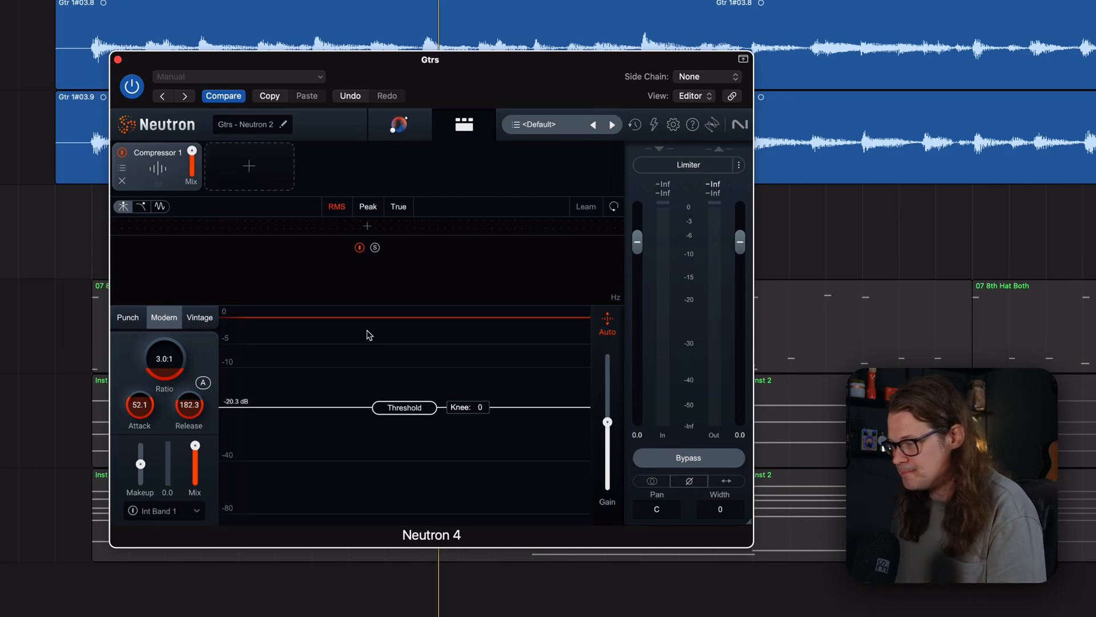
pyautogui.press('space')
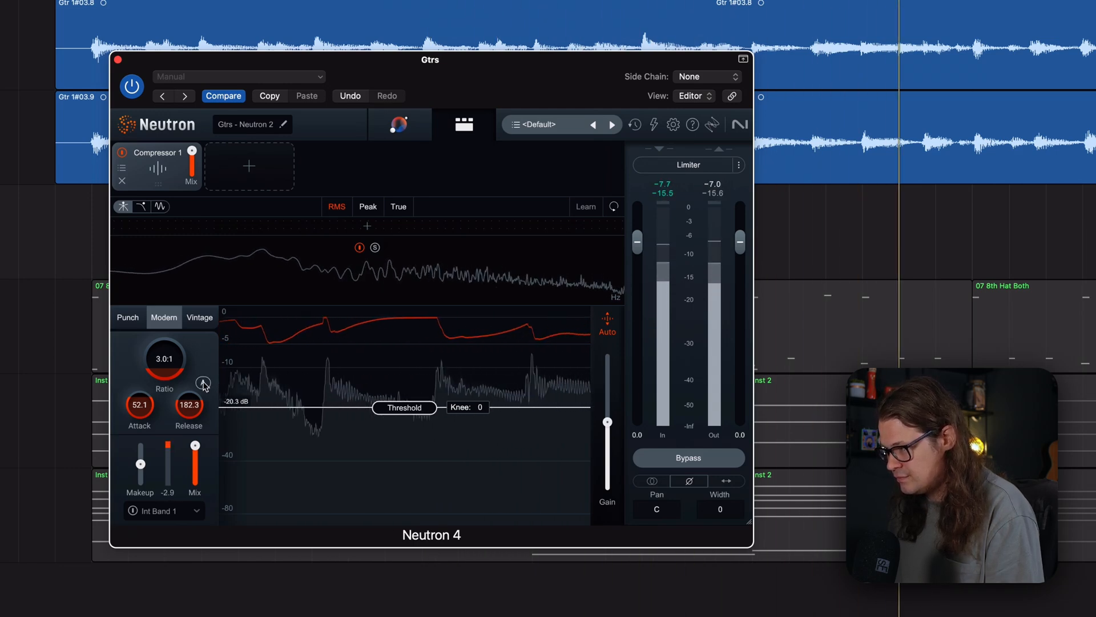
pyautogui.press('space')
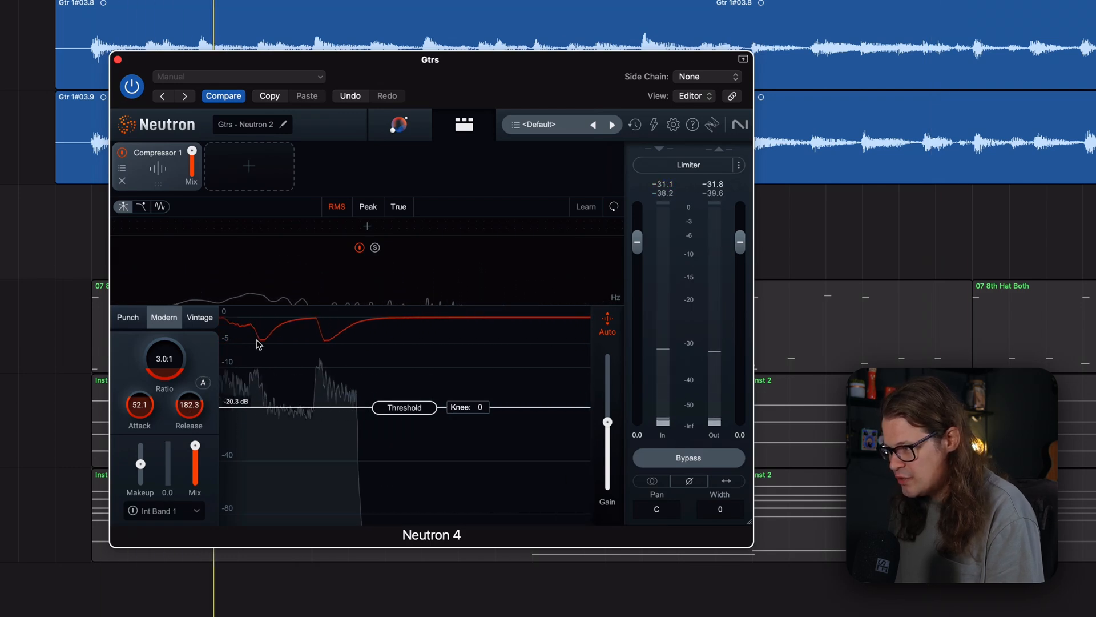
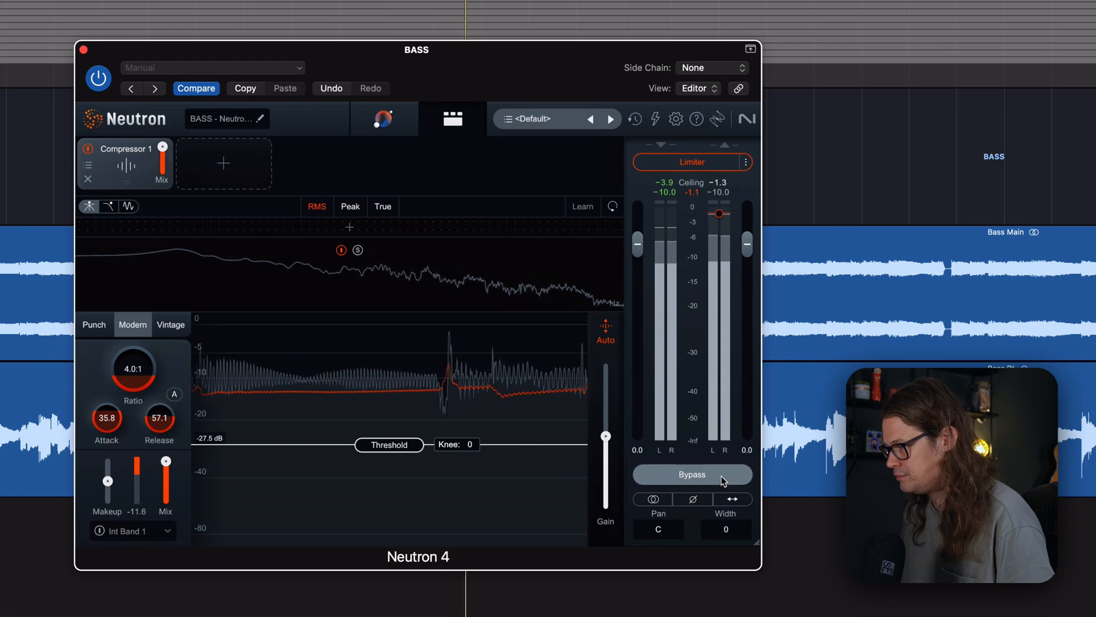
# Set the BASS compressor's attack to about 41.9 ms, comparing the compressed bass against bypass before and after the change.
pyautogui.click(703, 477)
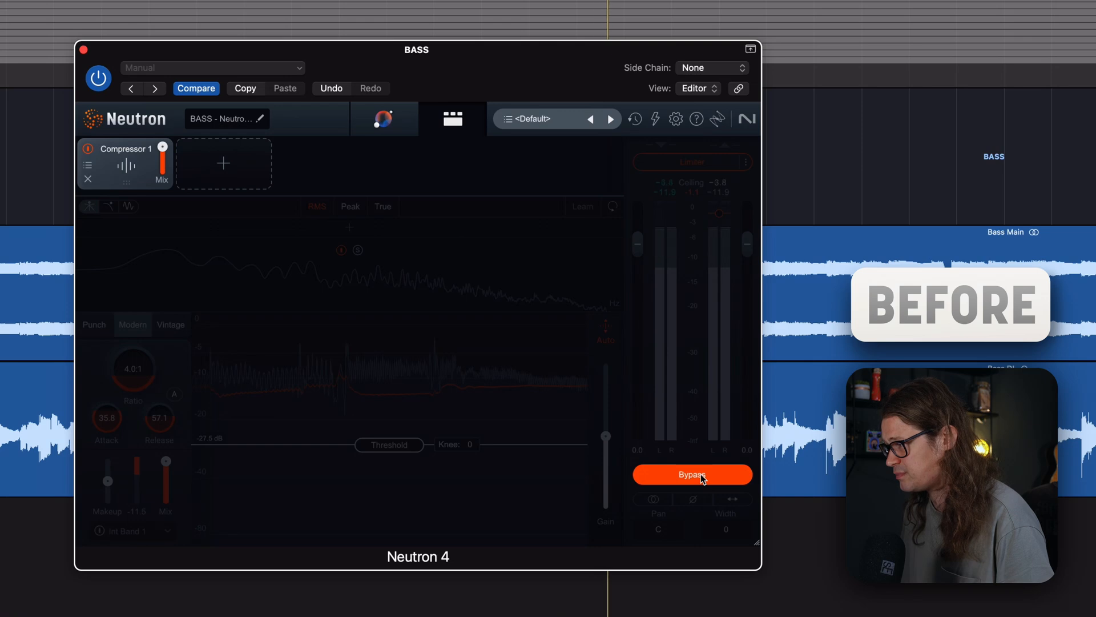
pyautogui.click(704, 476)
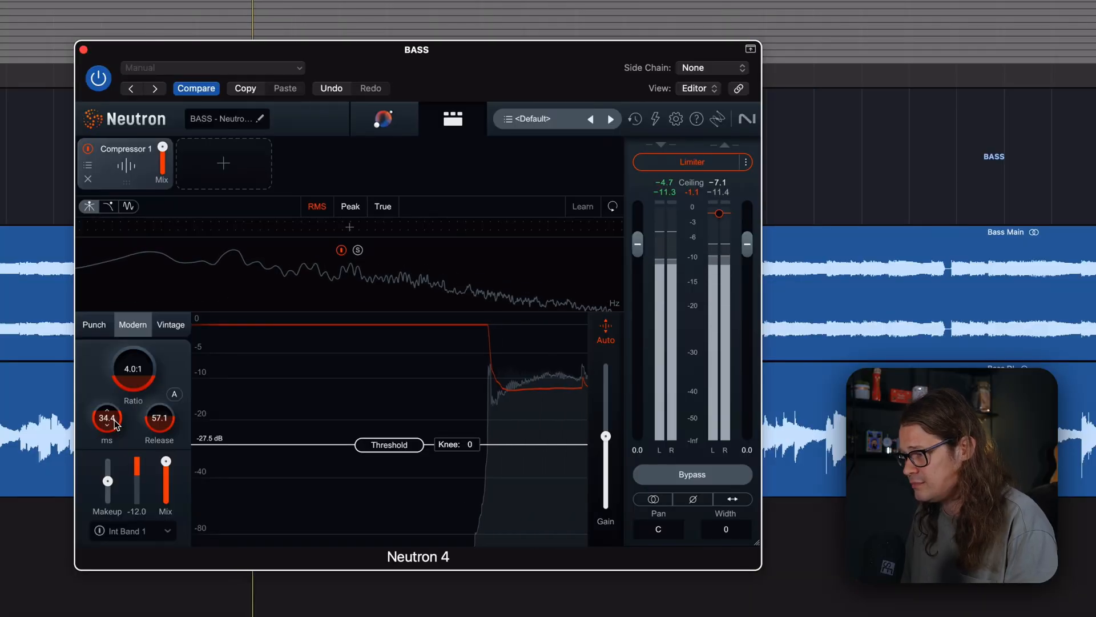
pyautogui.moveTo(115, 420); pyautogui.dragTo(115, 483)
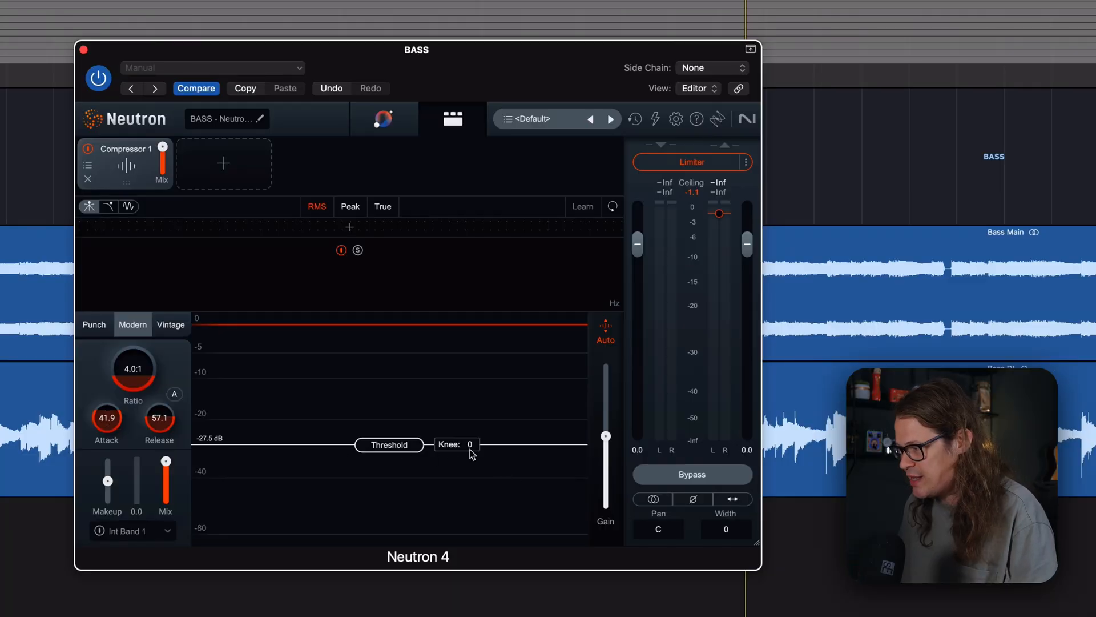
pyautogui.click(672, 473)
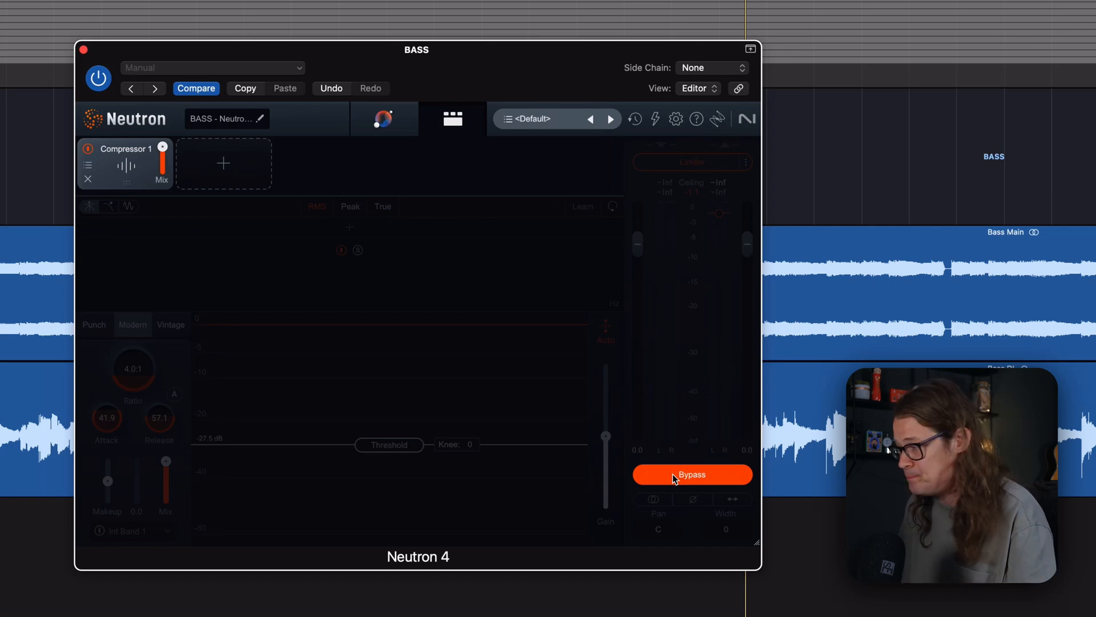
pyautogui.press('space')
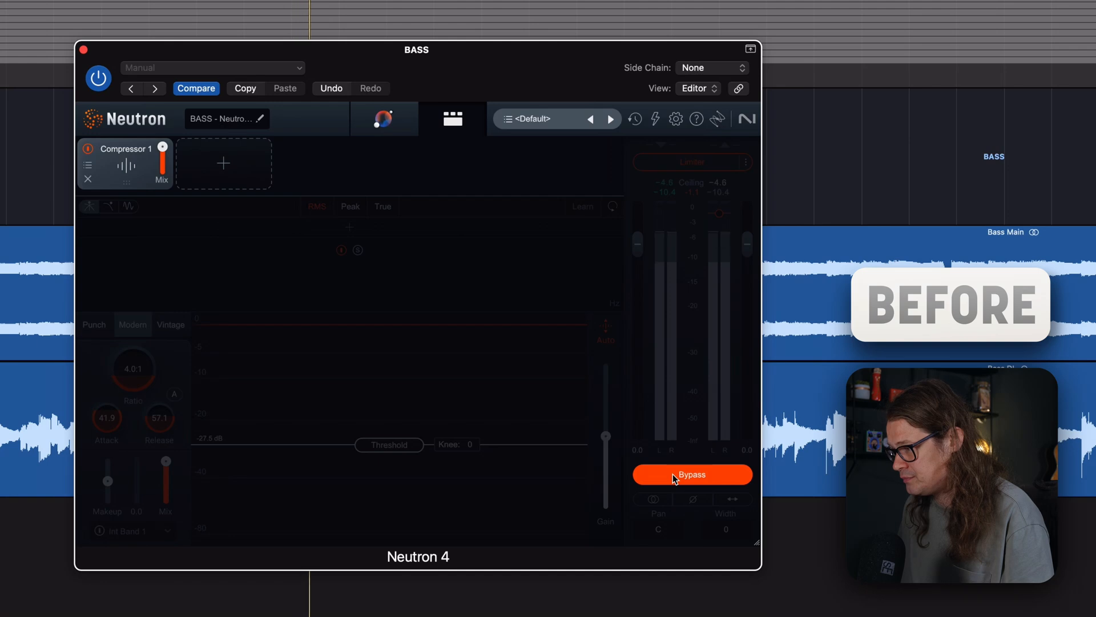
pyautogui.click(674, 477)
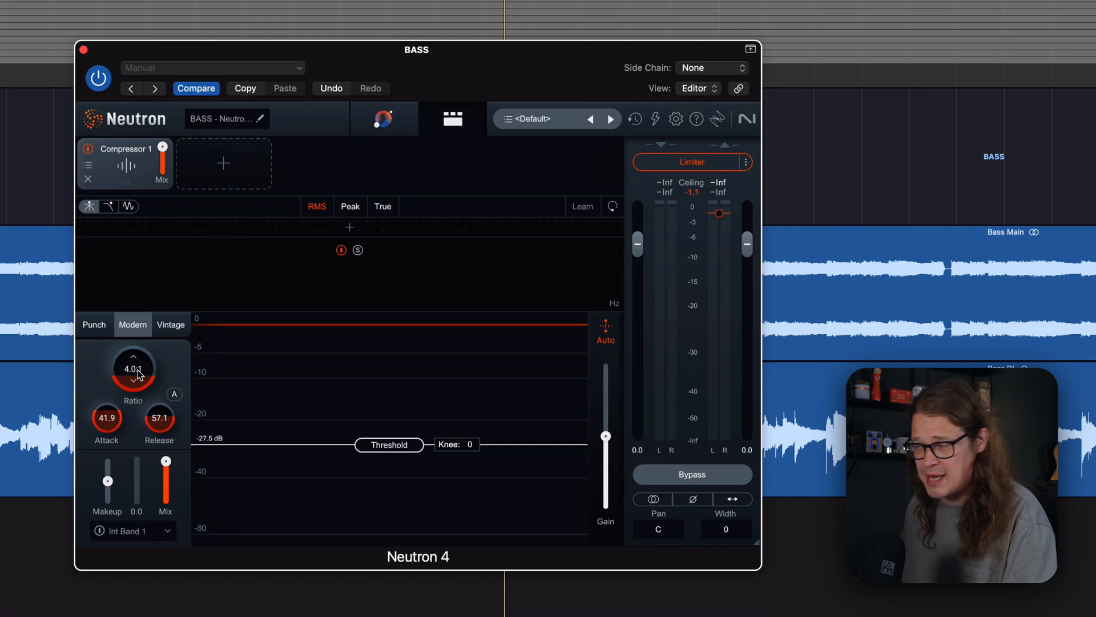
# Audition the BASS compressor with its ratio raised to about 11.3:1, and bring the ratio back to 4.0:1.
pyautogui.press('space')
pyautogui.moveTo(139, 374); pyautogui.dragTo(148, 320)
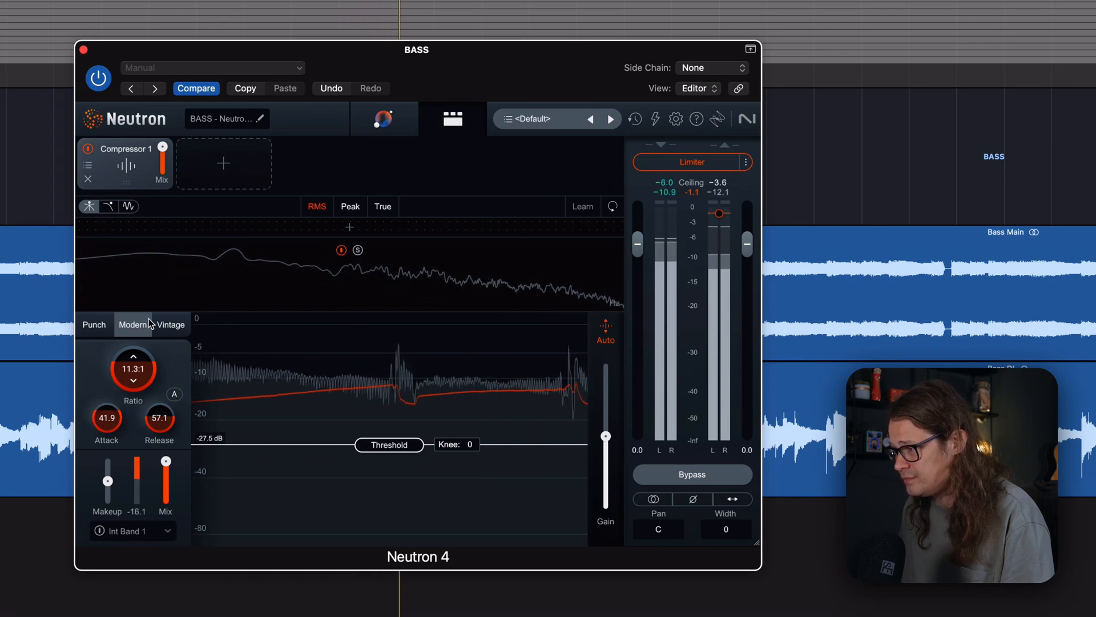
pyautogui.moveTo(148, 318)
pyautogui.mouseDown()
pyautogui.moveTo(143, 378)
pyautogui.moveTo(147, 350)
pyautogui.mouseUp()
pyautogui.press('space')
pyautogui.press('space')
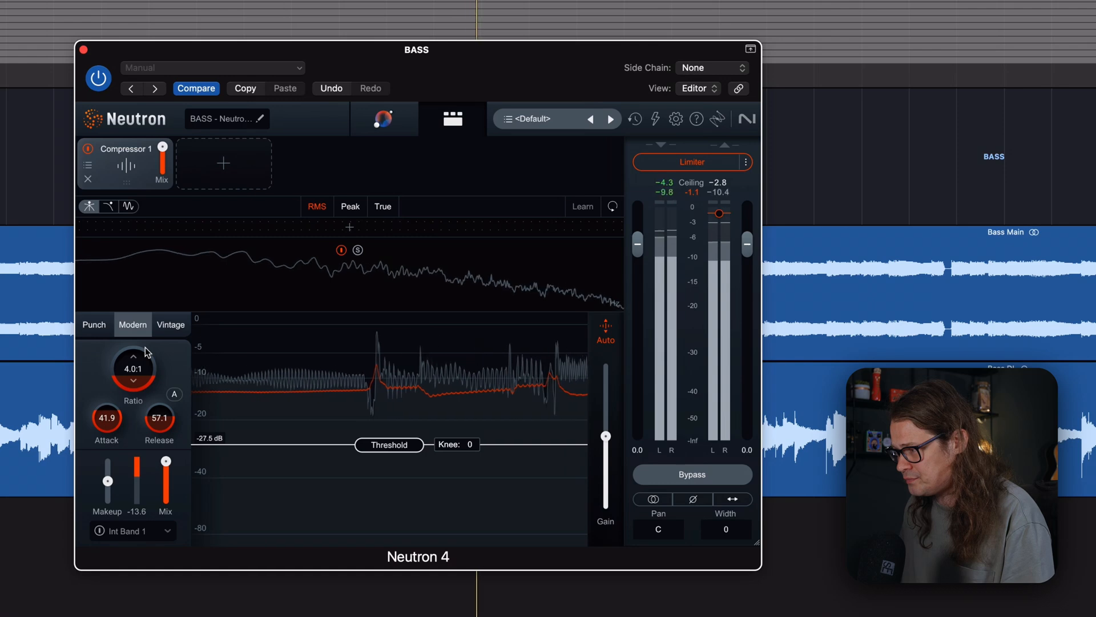
pyautogui.press('space')
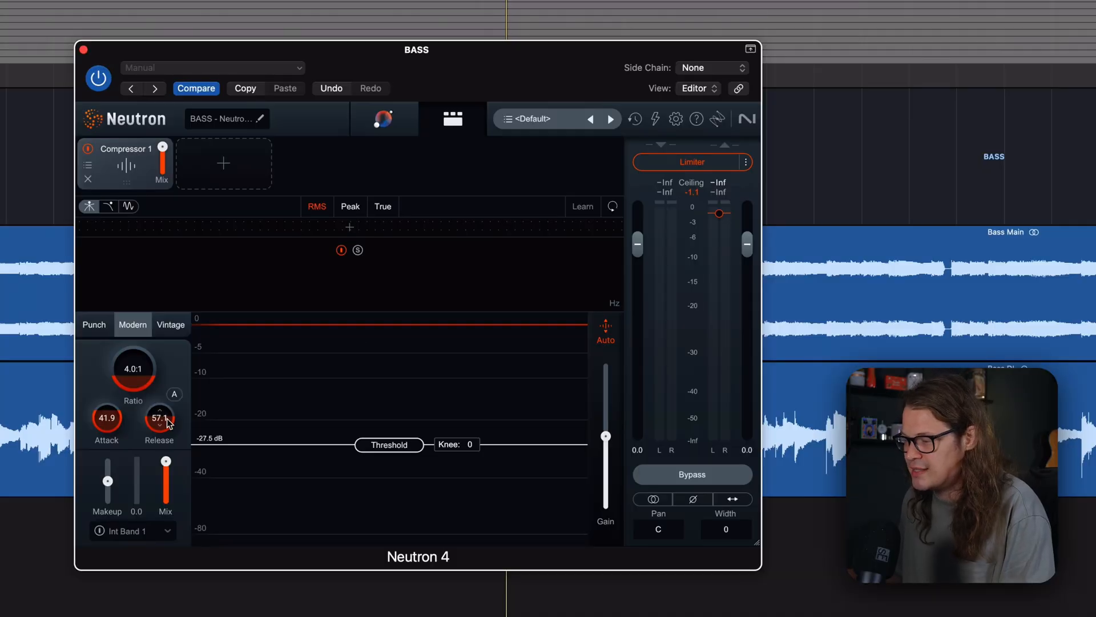
# Audition the BASS compressor's release at 0.1 ms and about 418.6 ms, and settle it at about 74.9 ms.
pyautogui.moveTo(169, 423); pyautogui.dragTo(196, 531)
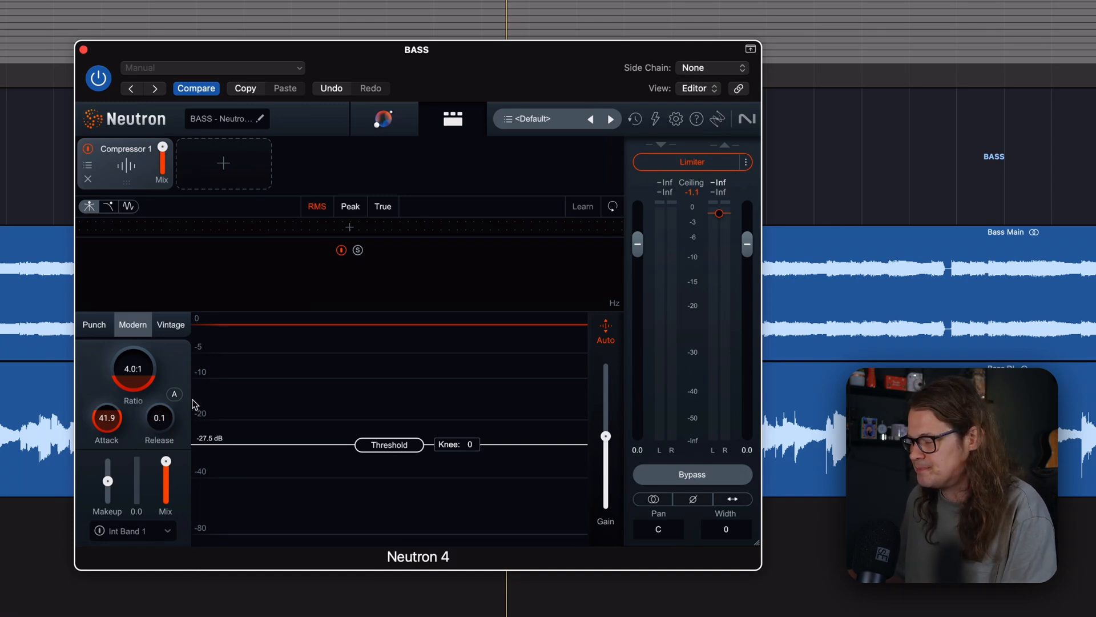
pyautogui.press('space')
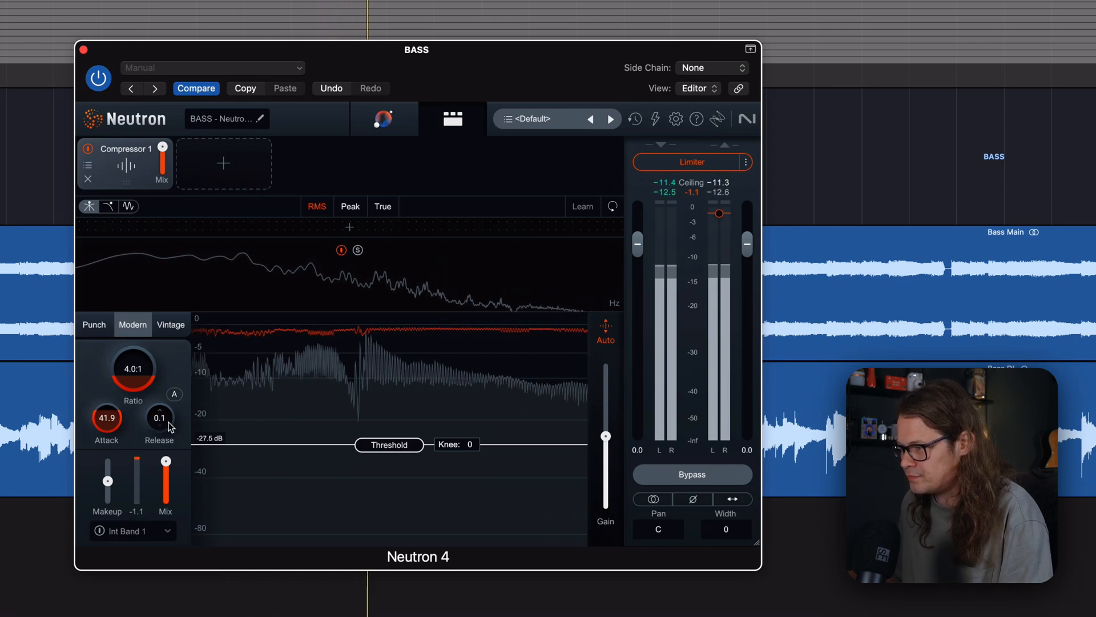
pyautogui.moveTo(170, 422); pyautogui.dragTo(181, 323)
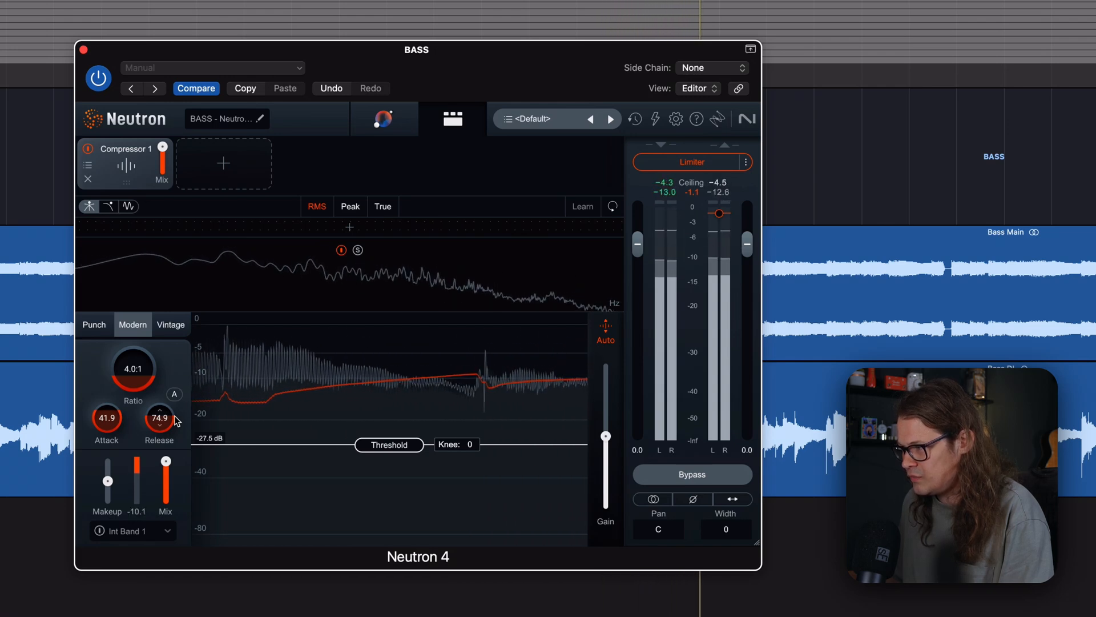
pyautogui.press('space')
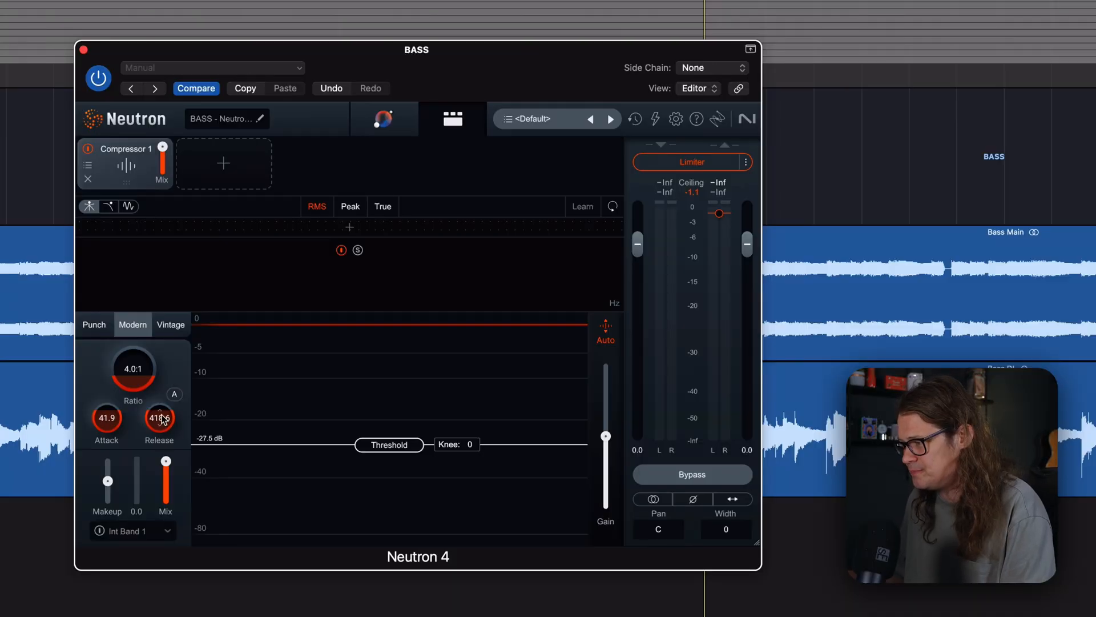
pyautogui.press('space')
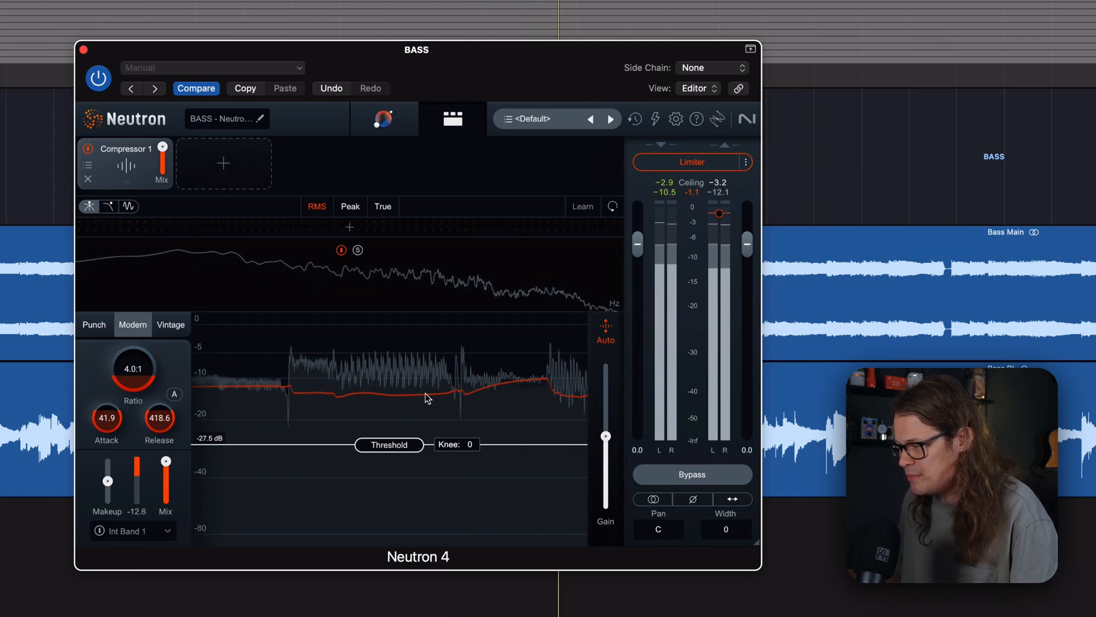
pyautogui.press('space')
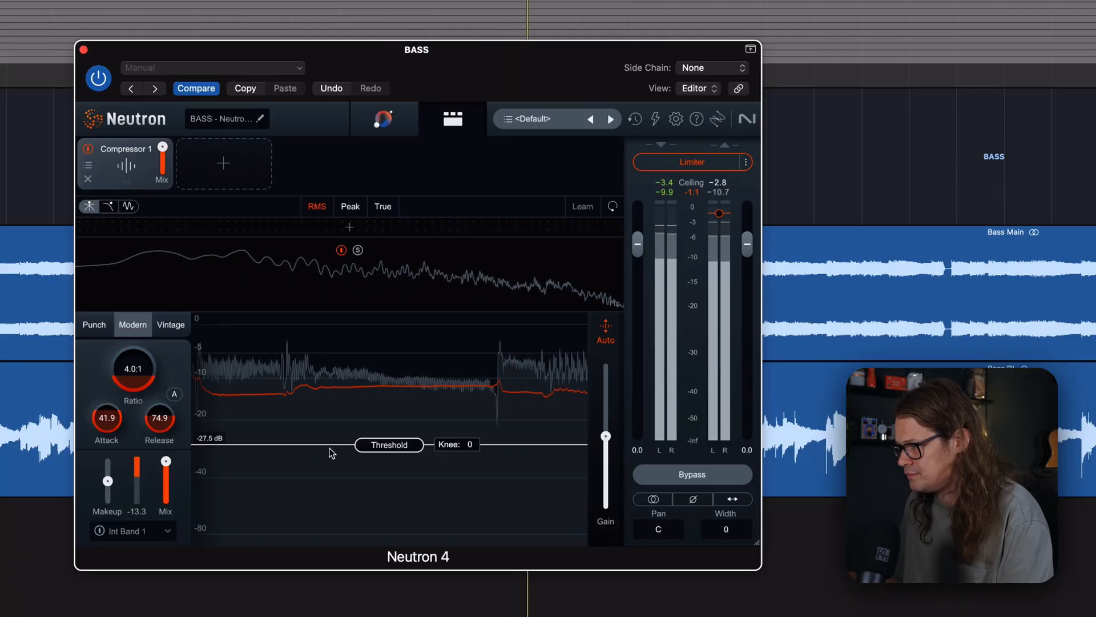
# Raise the BASS compressor's threshold to about -21.3 dB, and compare the compressed bass against bypass.
pyautogui.moveTo(384, 445); pyautogui.dragTo(384, 426)
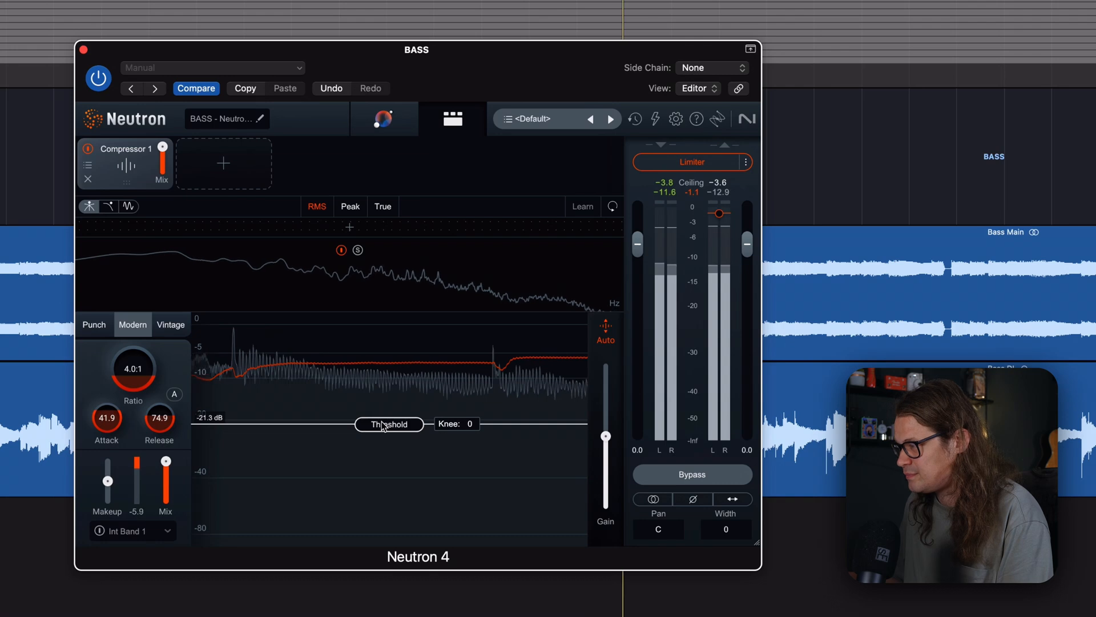
pyautogui.click(683, 475)
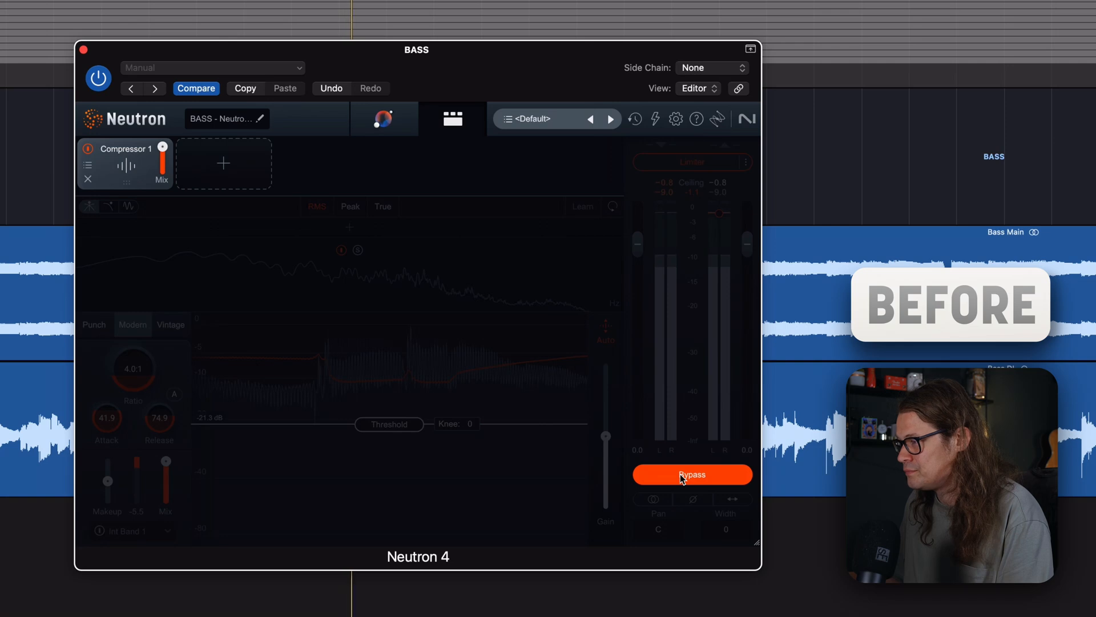
pyautogui.click(682, 475)
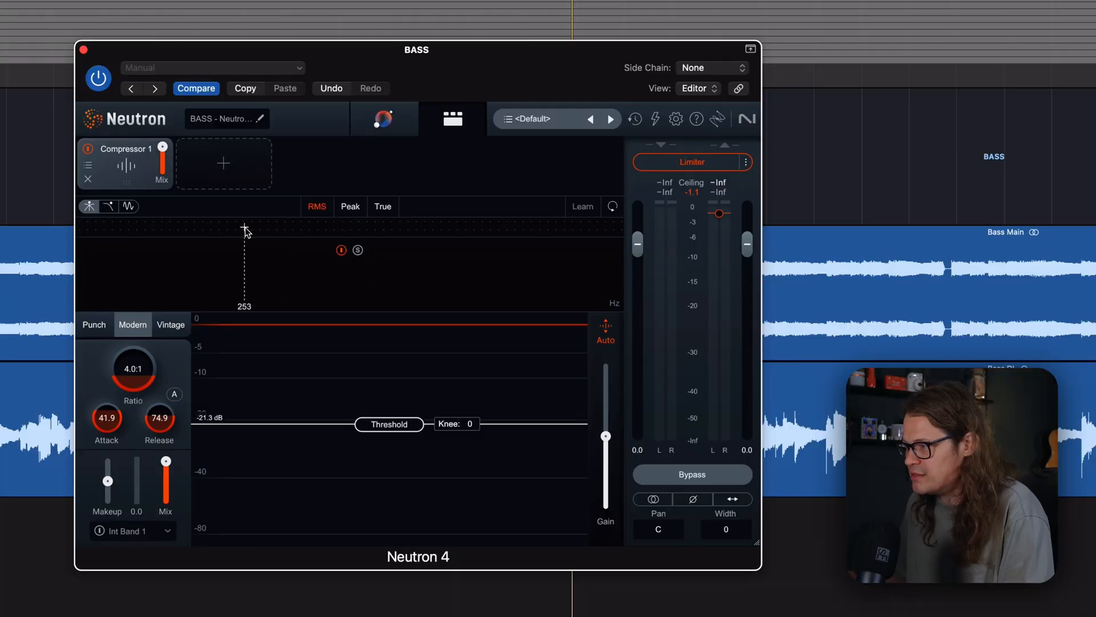
# Split the BASS compressor into two bands at about 253 Hz, and play the bass to audition the bands.
pyautogui.click(244, 229)
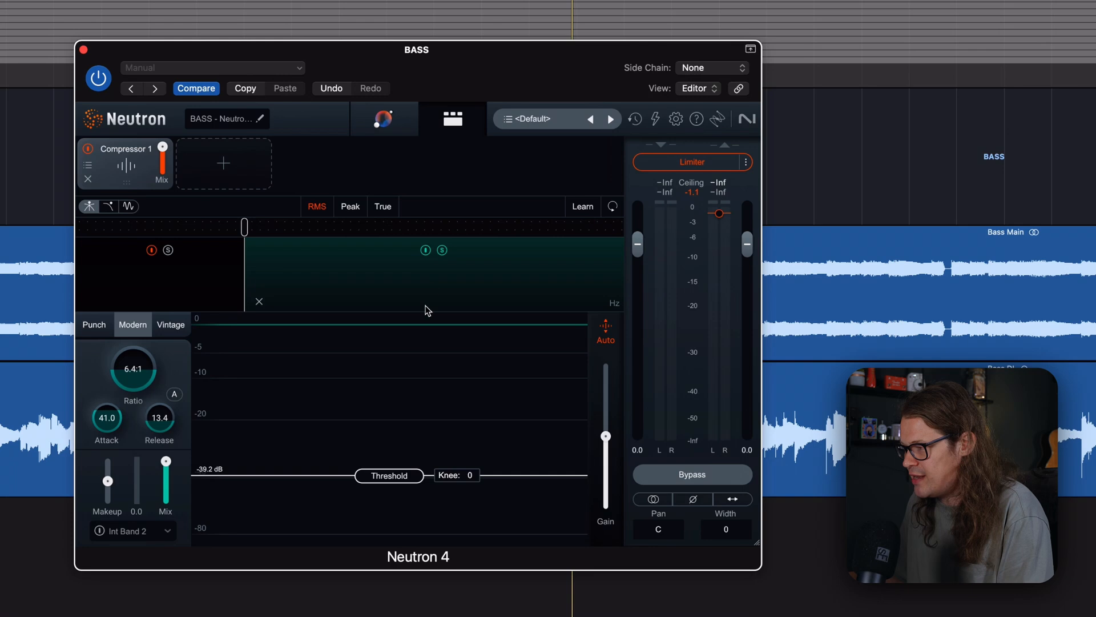
pyautogui.press('space')
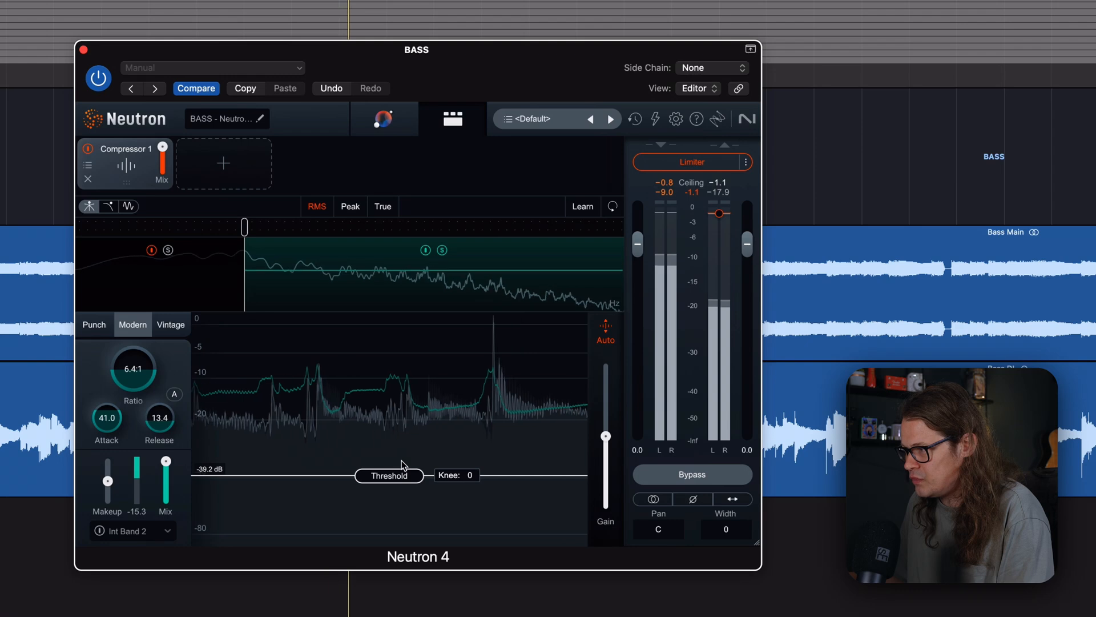
pyautogui.click(197, 279)
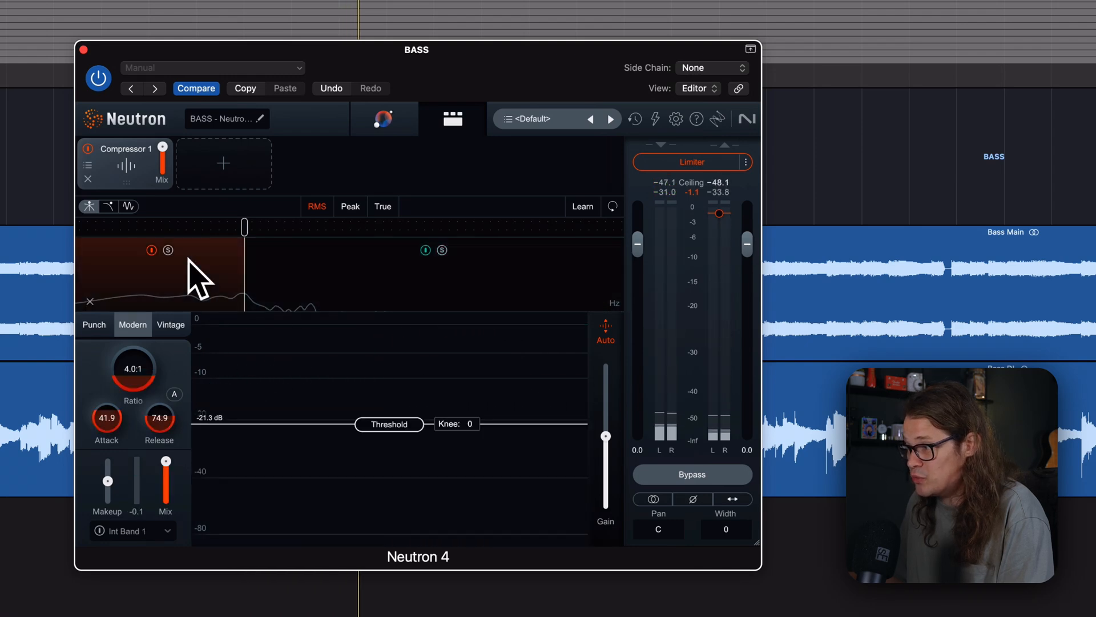
pyautogui.press('space')
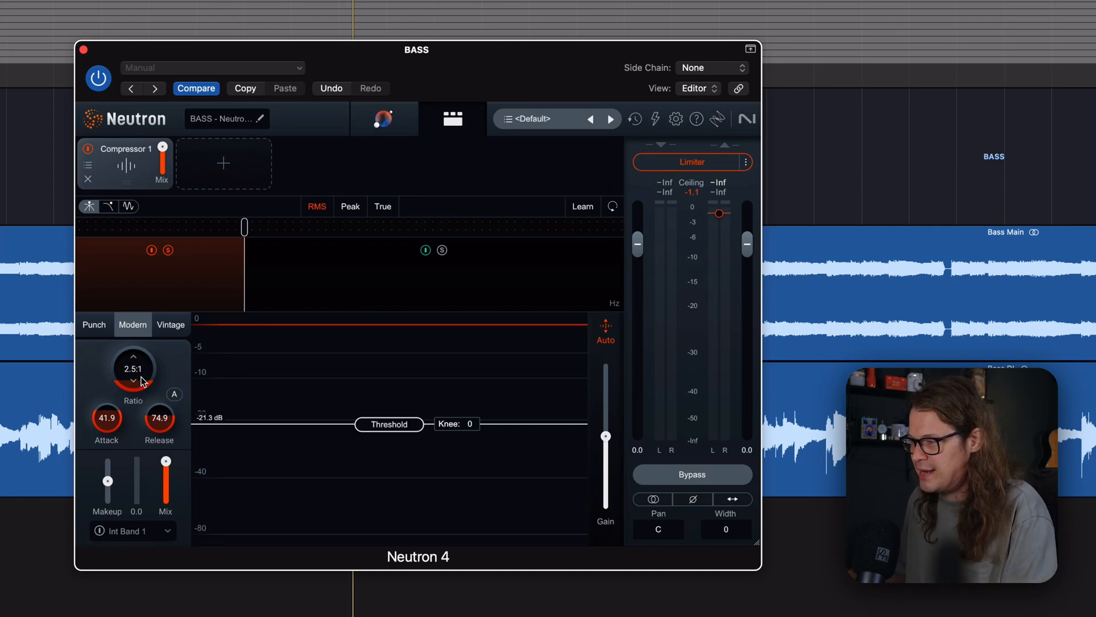
# Set the soloed low band's ratio to 2.5:1, threshold to about -31.0 dB and release to about 136.5 ms during playback.
pyautogui.moveTo(388, 427); pyautogui.dragTo(389, 447)
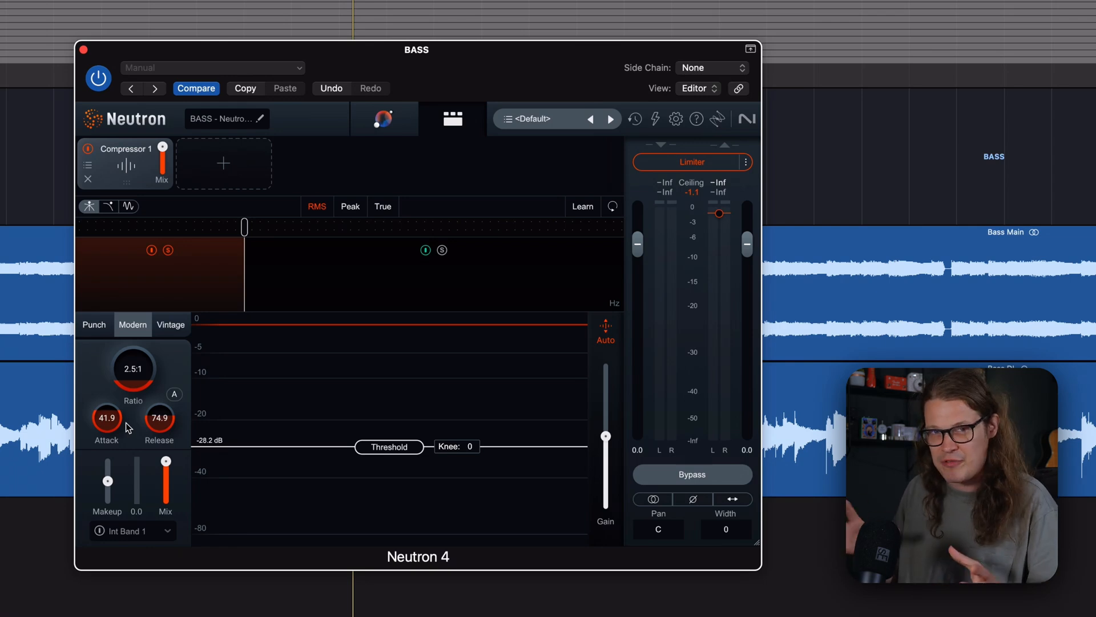
pyautogui.press('space')
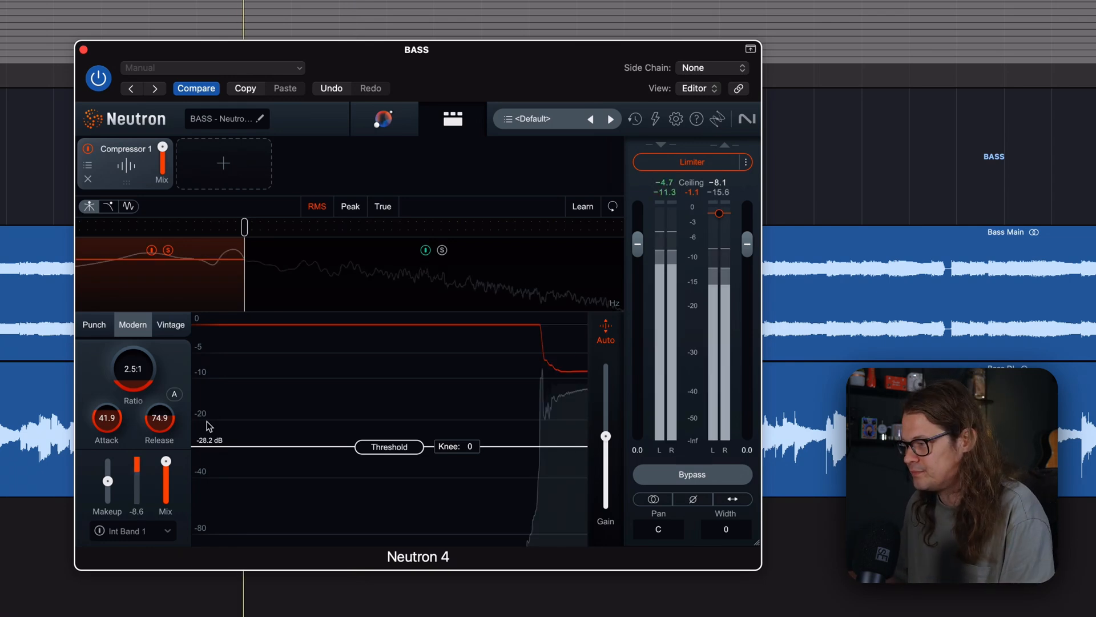
pyautogui.moveTo(399, 447); pyautogui.dragTo(406, 454)
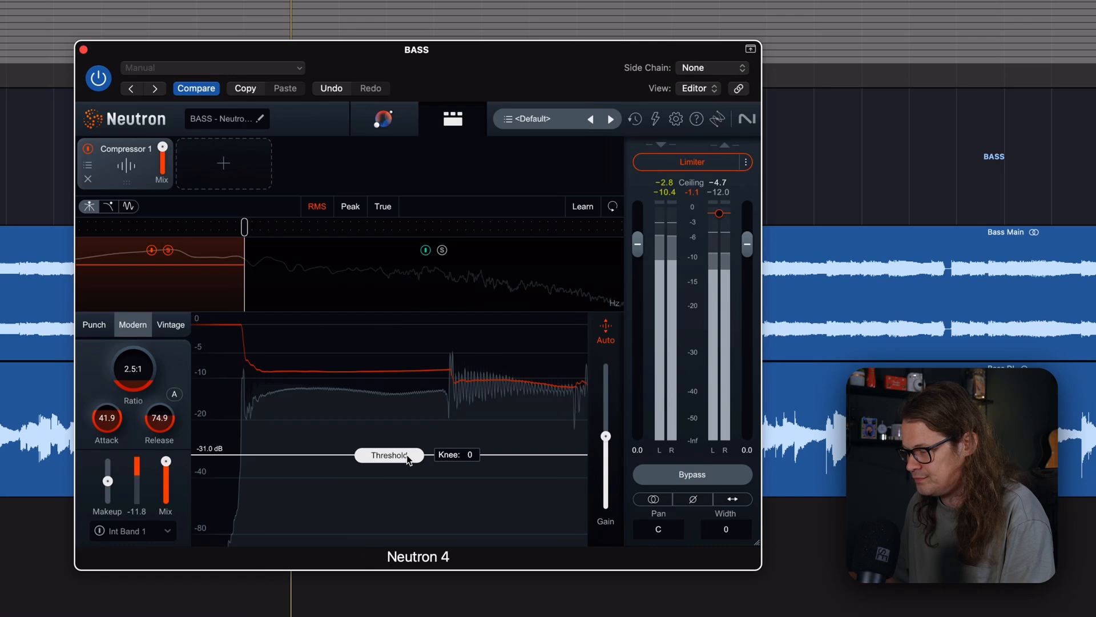
pyautogui.moveTo(160, 425); pyautogui.dragTo(173, 416)
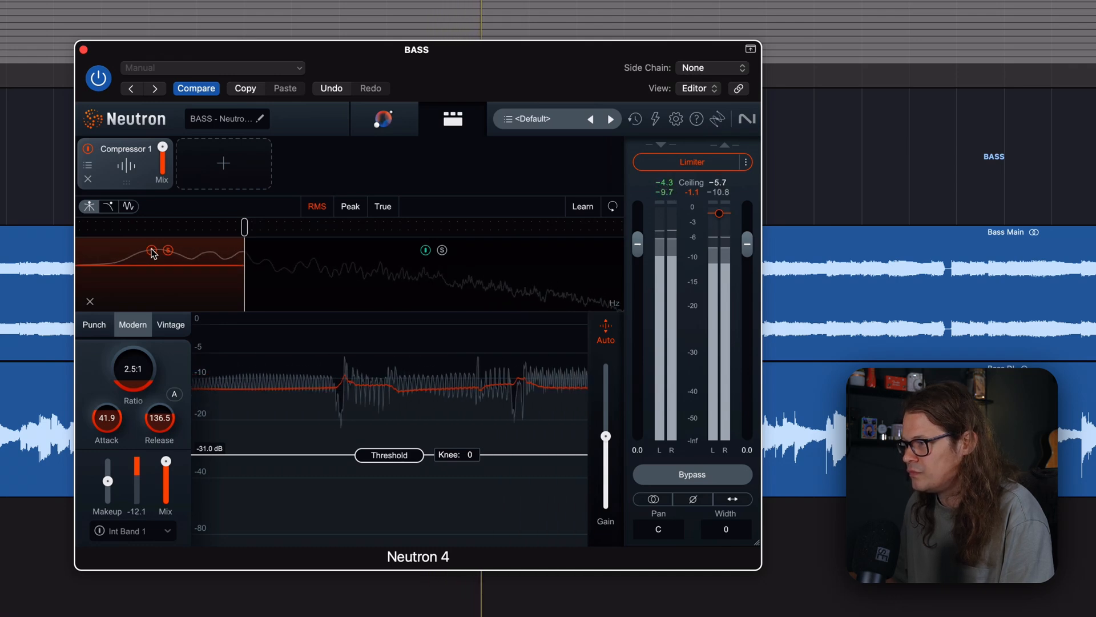
# Solo the upper band, and set its attack to about 68.9 ms and threshold to about -33.1 dB during playback.
pyautogui.click(440, 254)
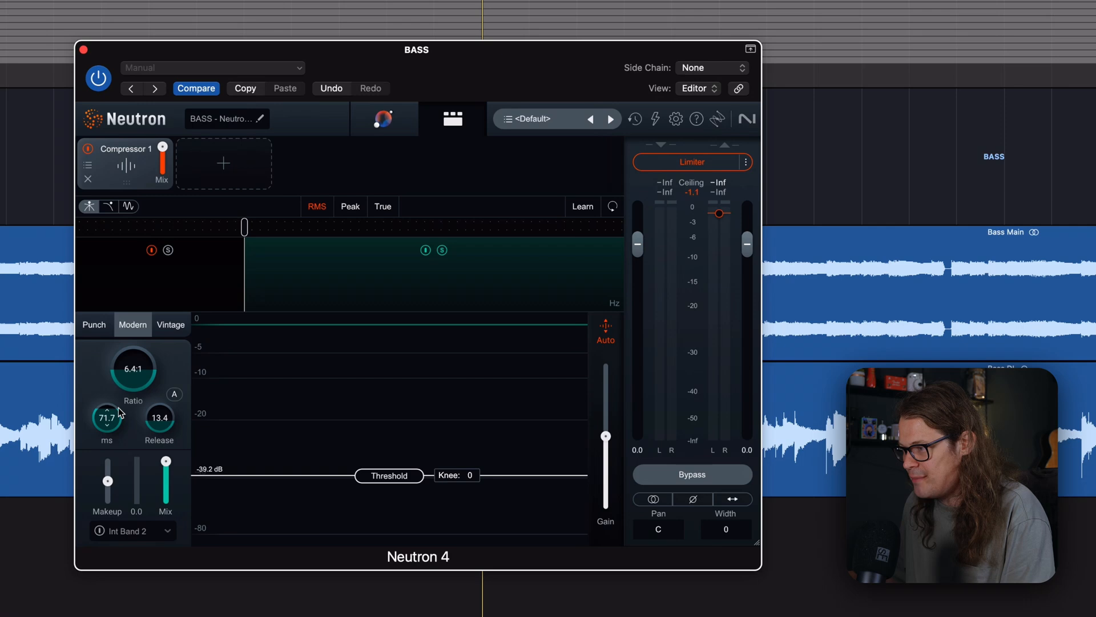
pyautogui.press('space')
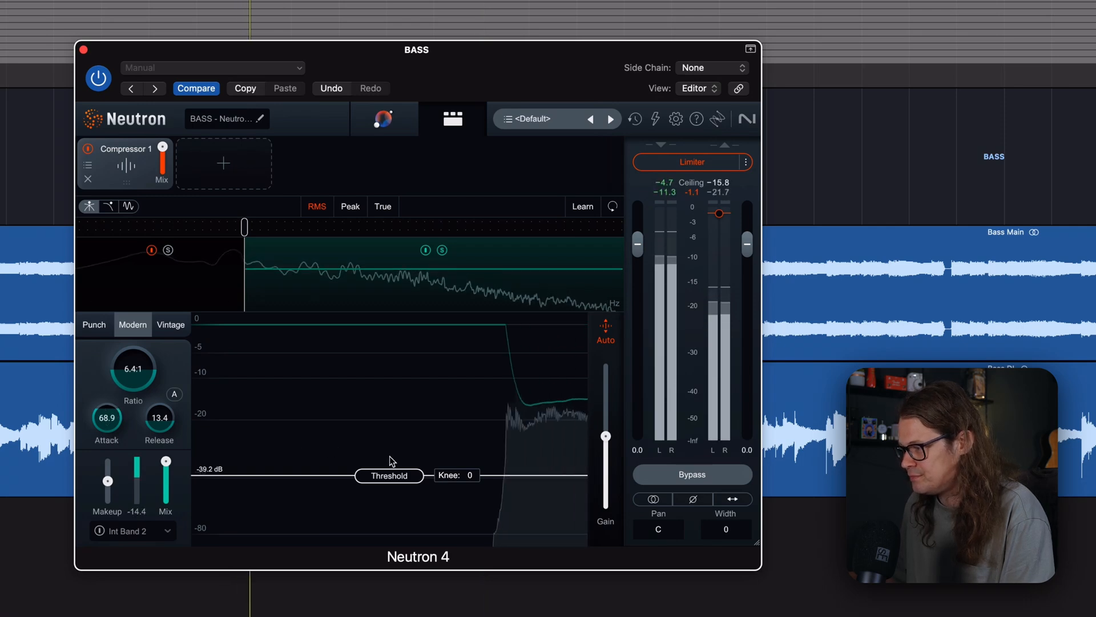
pyautogui.moveTo(403, 476); pyautogui.dragTo(403, 461)
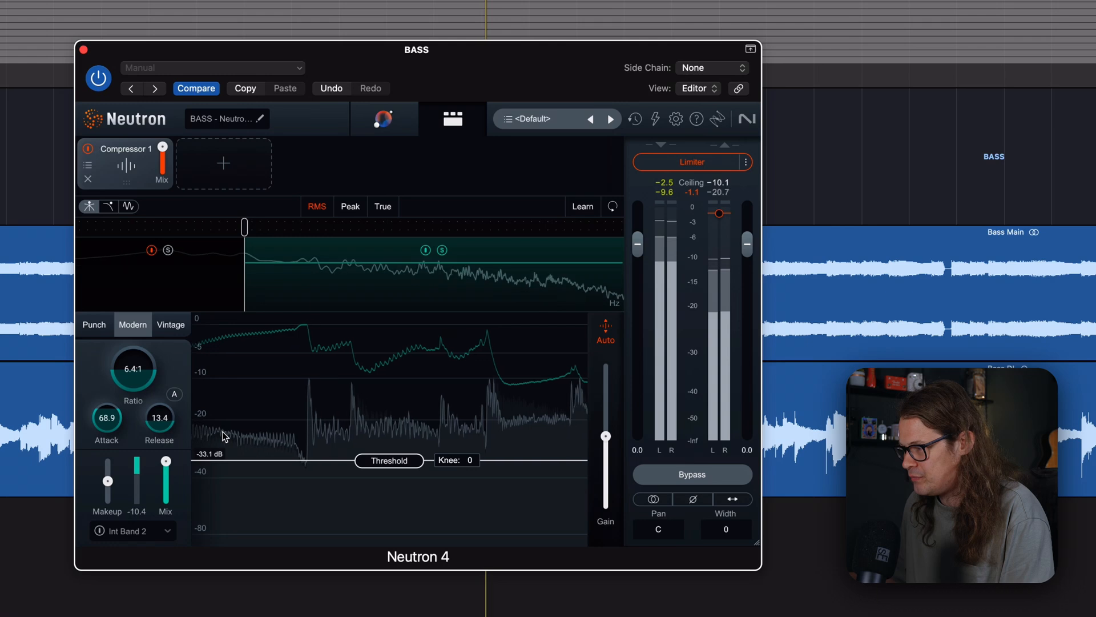
pyautogui.press('space')
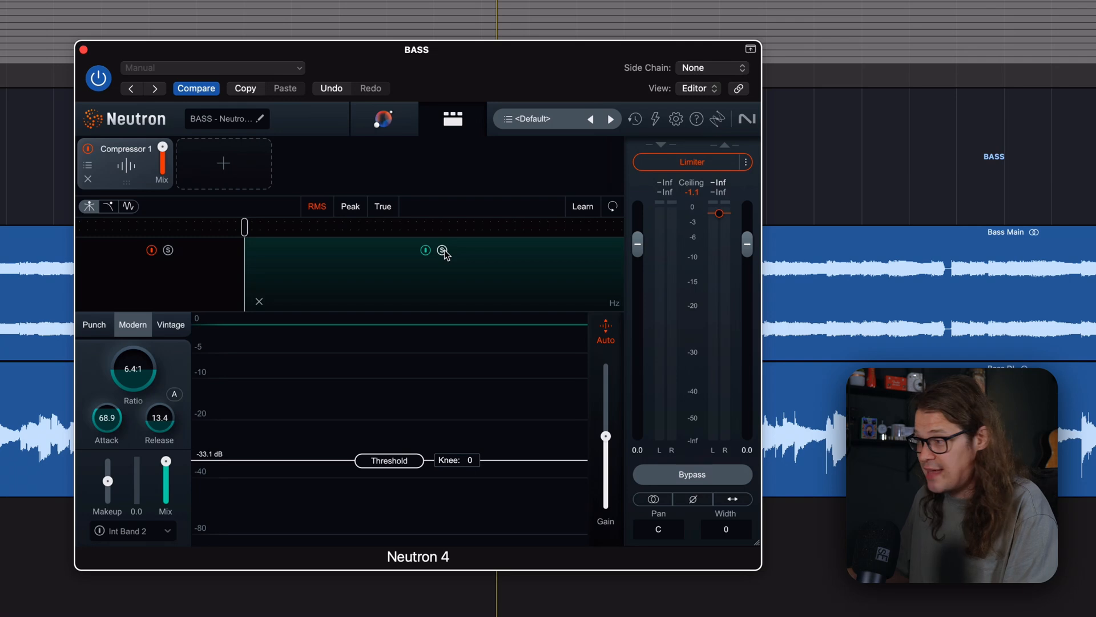
# Play the bass with both bands active and the low band selected, repeatedly comparing the multiband compression against bypass.
pyautogui.click(228, 281)
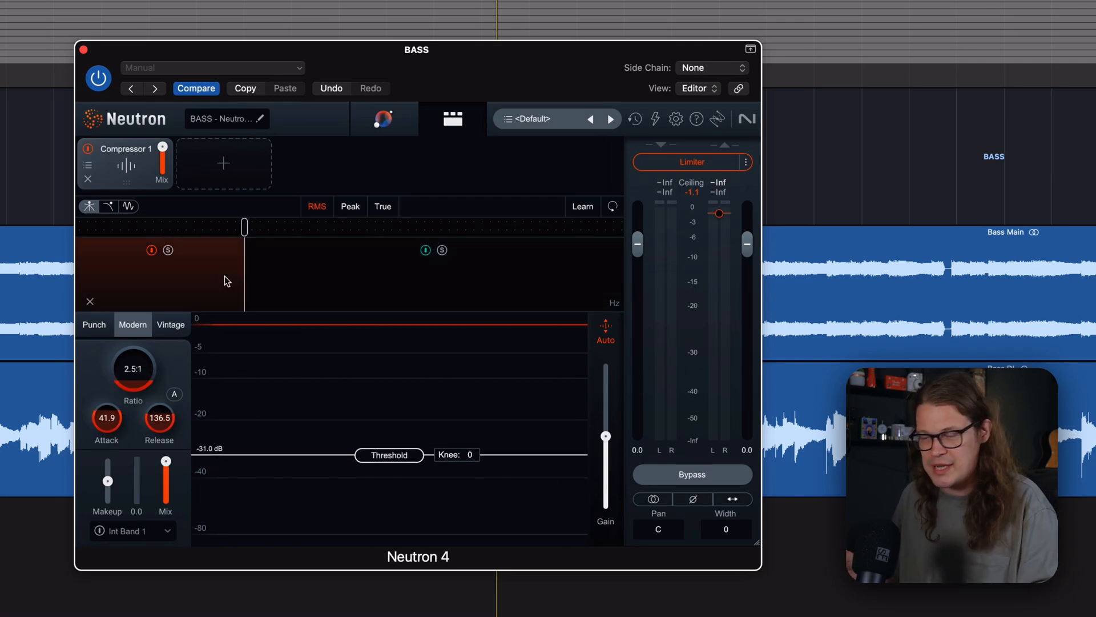
pyautogui.press('space')
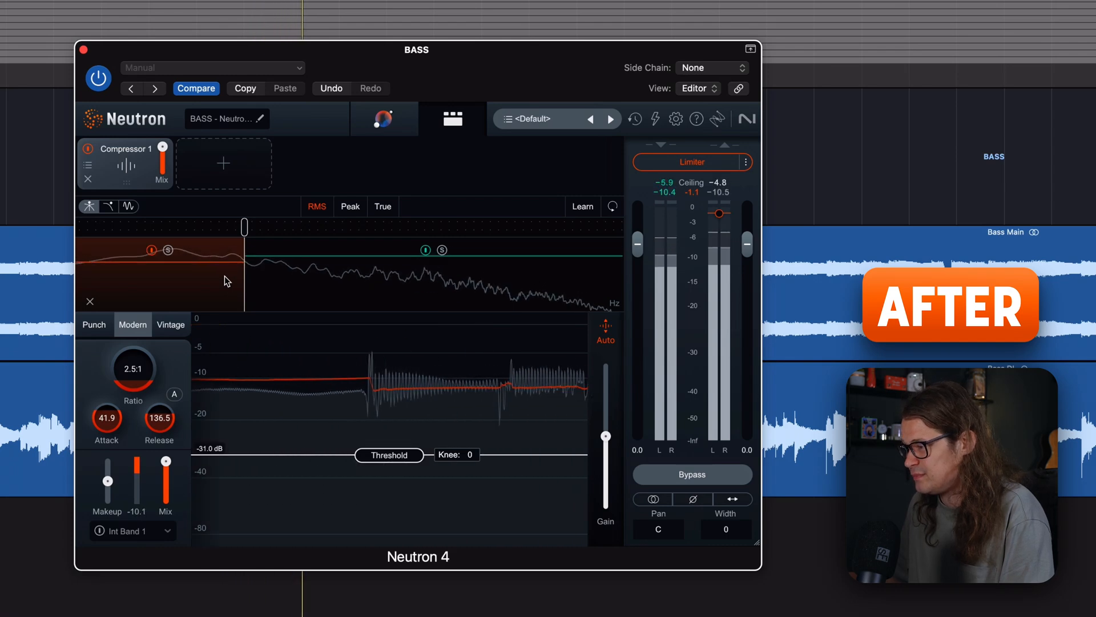
pyautogui.click(683, 475)
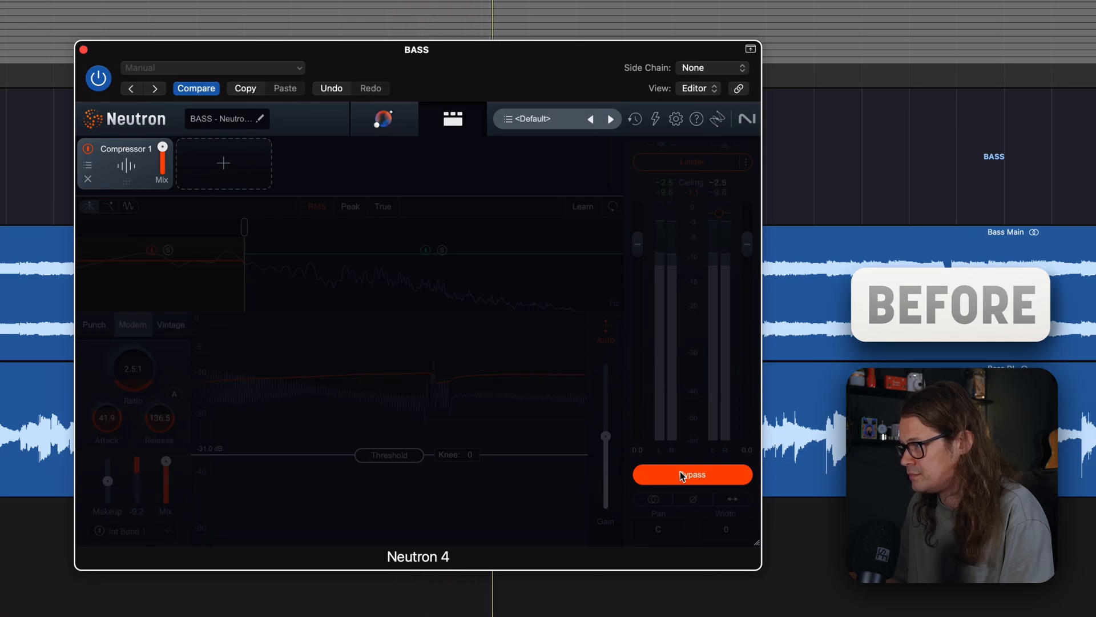
pyautogui.click(682, 476)
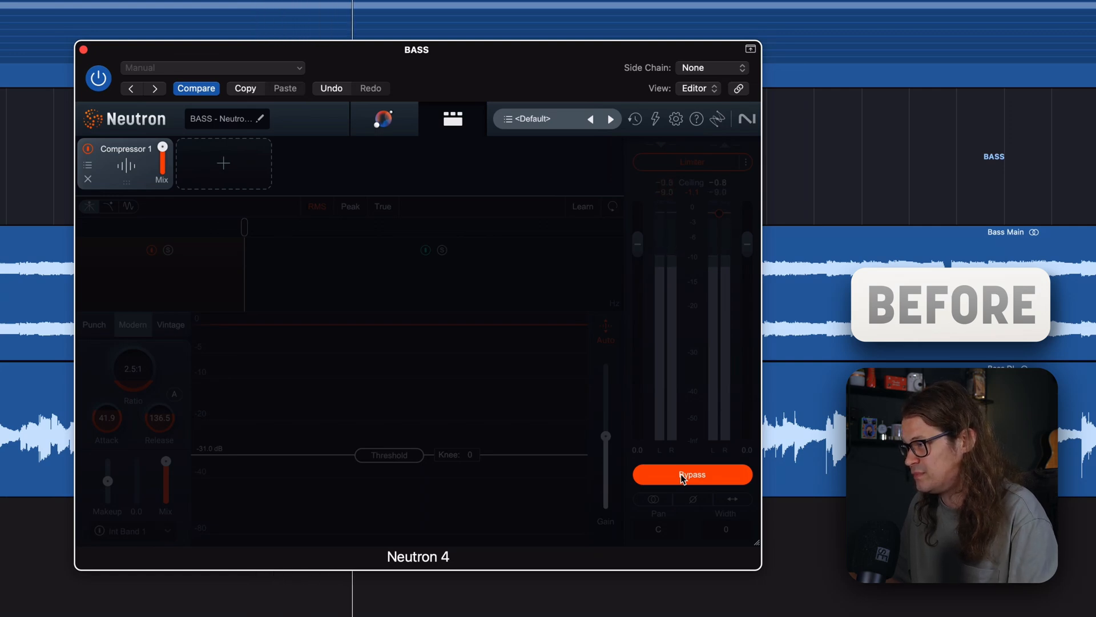
pyautogui.click(683, 475)
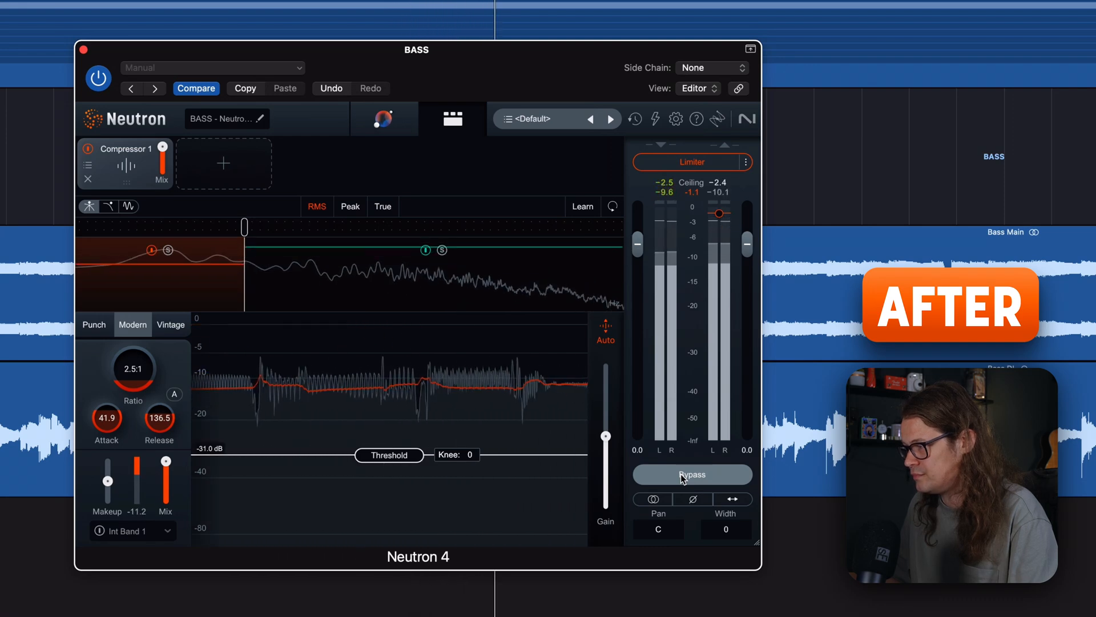
pyautogui.click(683, 475)
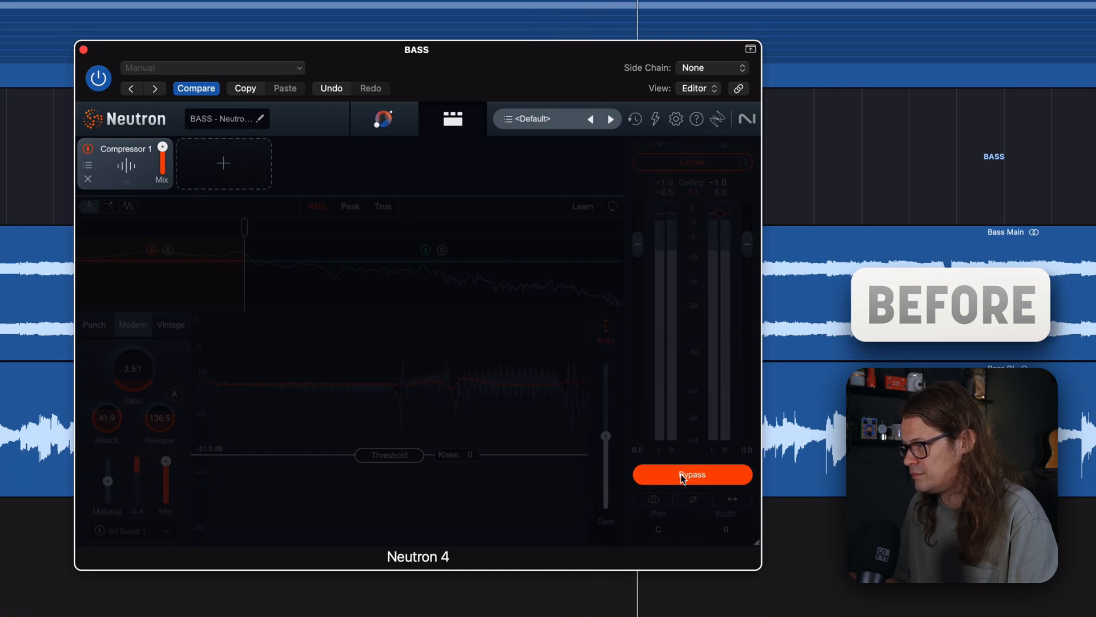
pyautogui.click(682, 475)
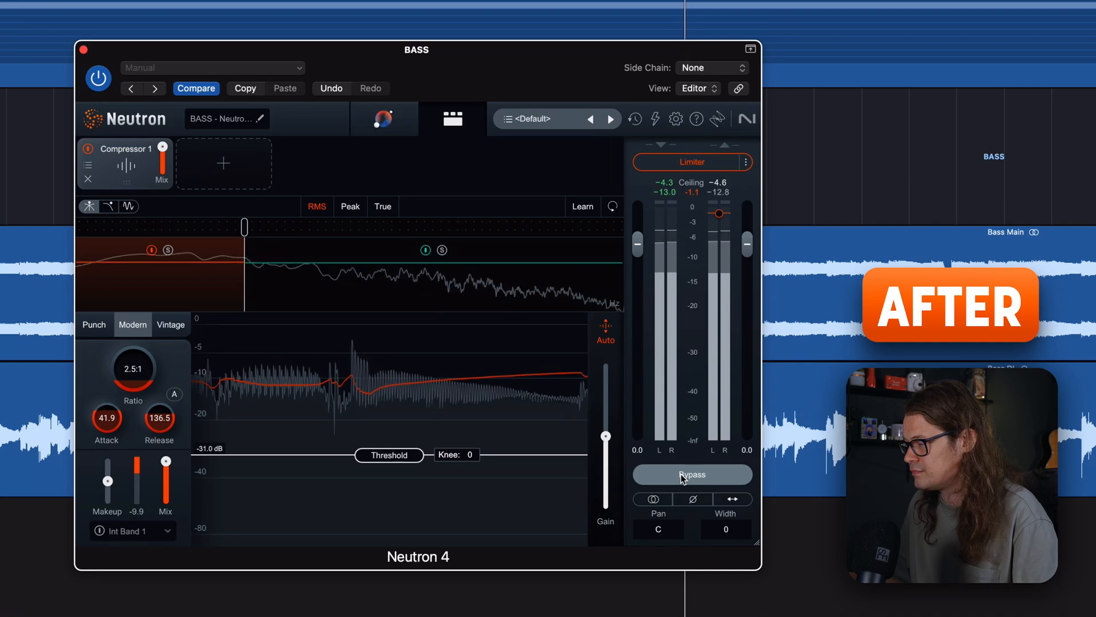